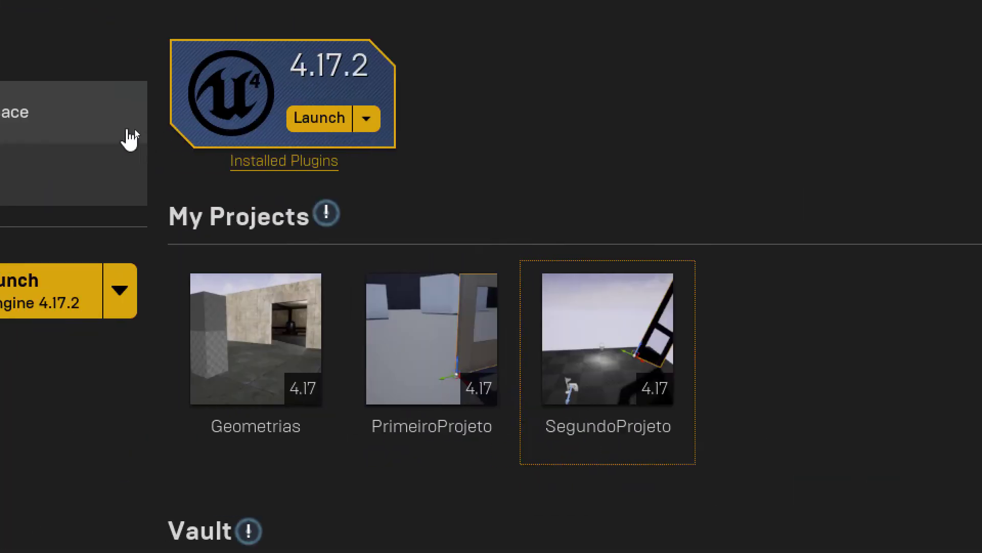
# - Launch Unreal Engine 4.17.2 from the Epic Games Launcher library
pyautogui.click(318, 203)
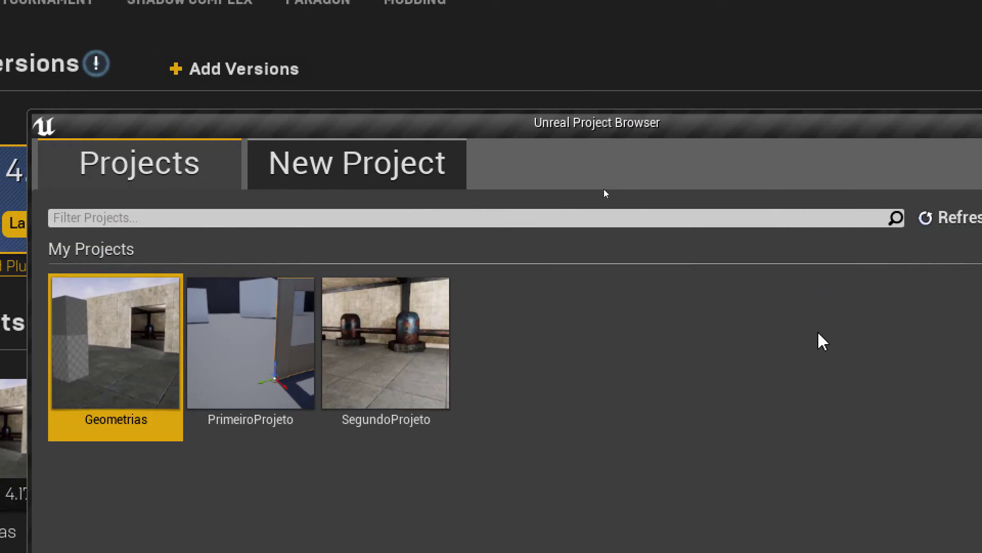
# - Create a new Third Person Blueprint project named ProjetoFabrica
pyautogui.click(321, 169)
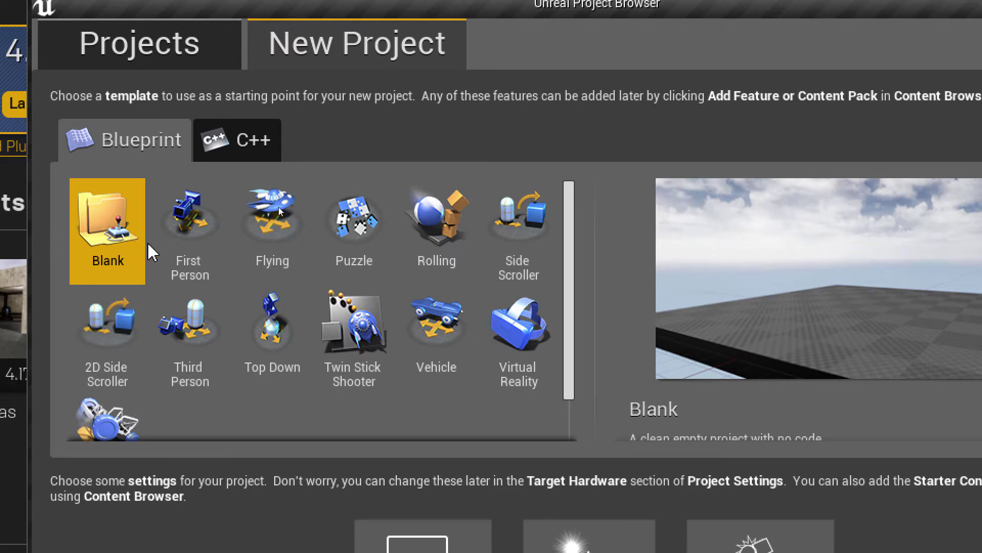
pyautogui.click(194, 330)
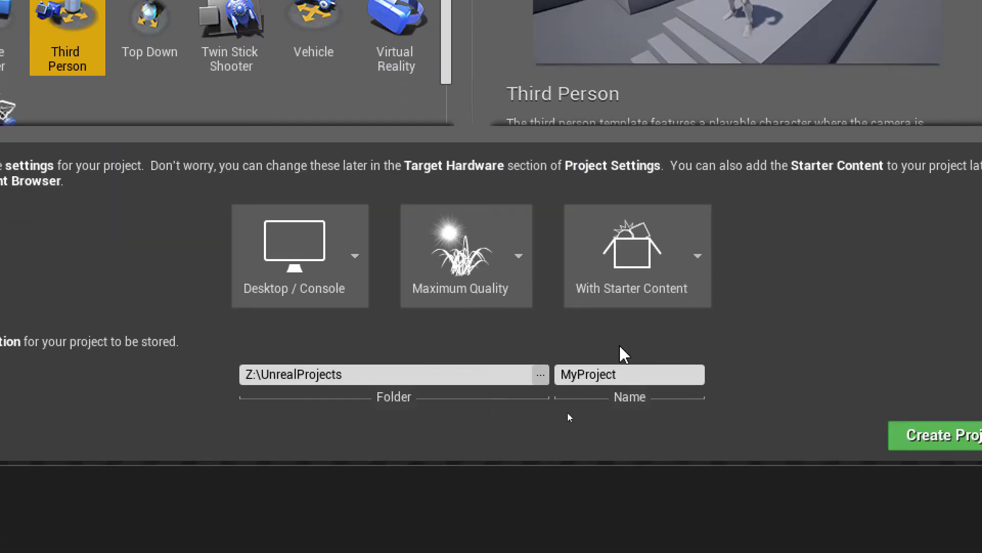
pyautogui.click(626, 374)
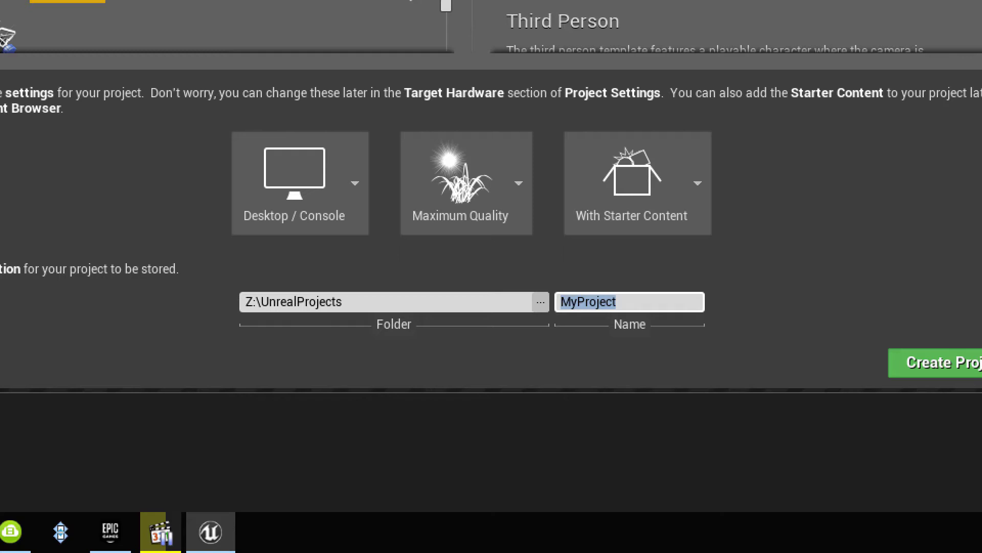
pyautogui.write('Proj')
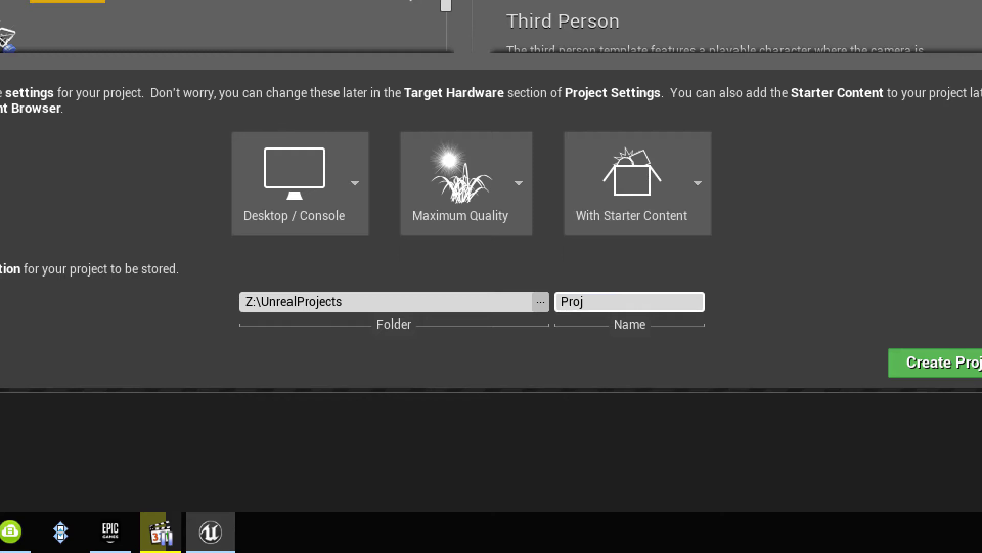
pyautogui.write('etoFa')
pyautogui.write('bre')
pyautogui.press('BackSpace')
pyautogui.write('ica')
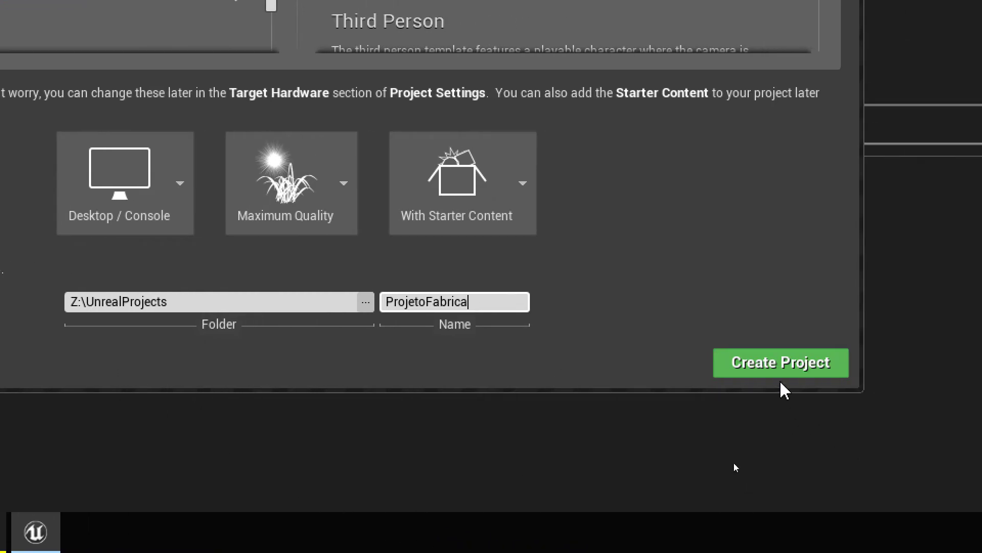
pyautogui.click(774, 366)
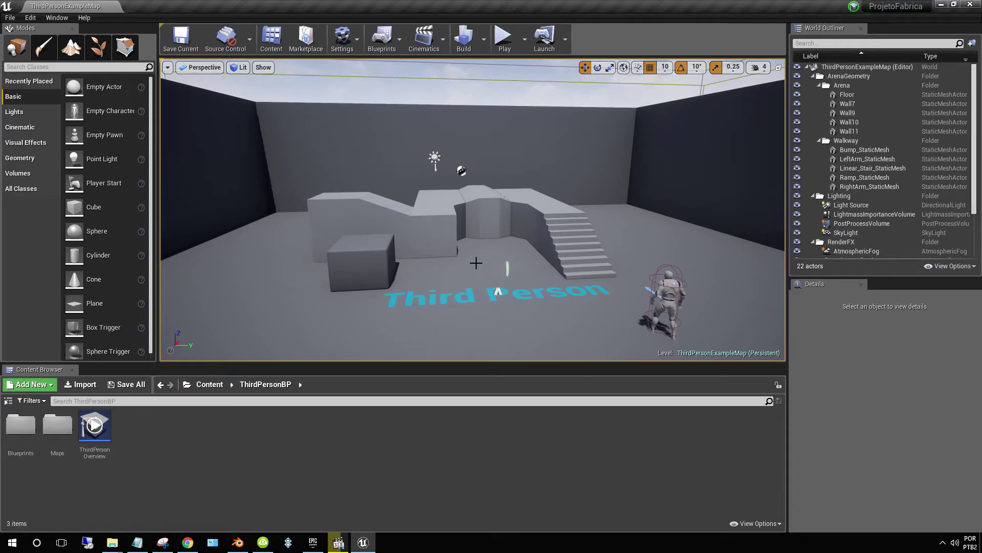
# - Start playing ThirdPersonExampleMap in the selected viewport
pyautogui.press('F11')
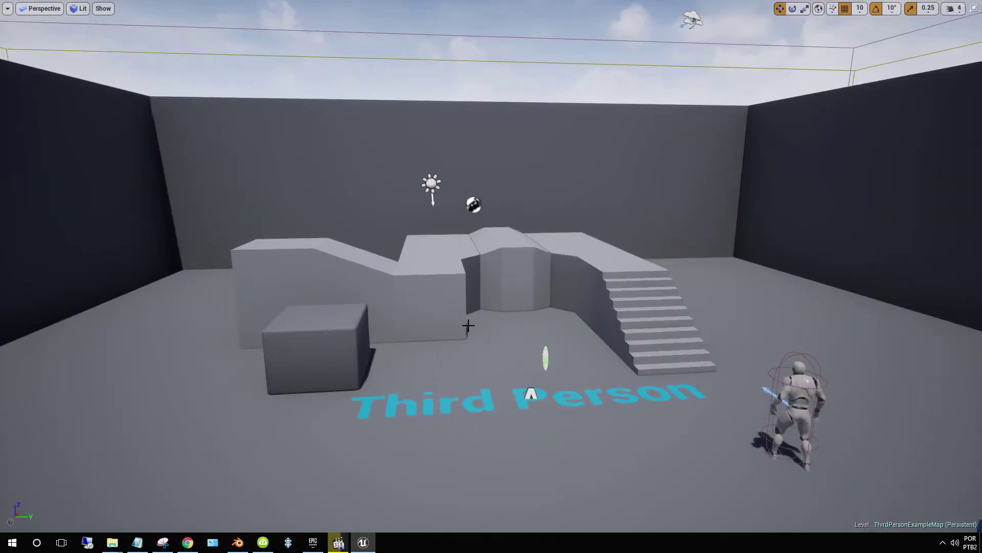
pyautogui.press('F11')
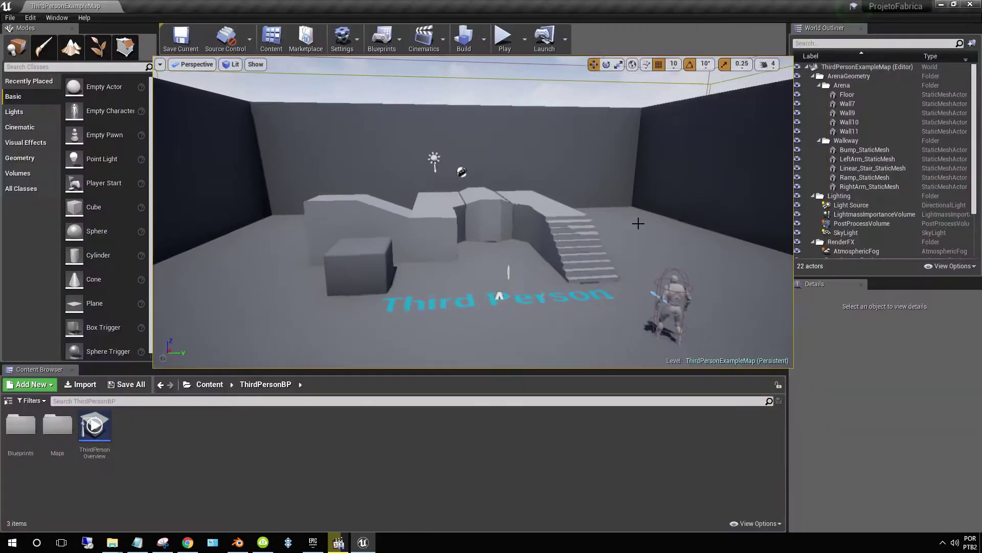
pyautogui.click(524, 40)
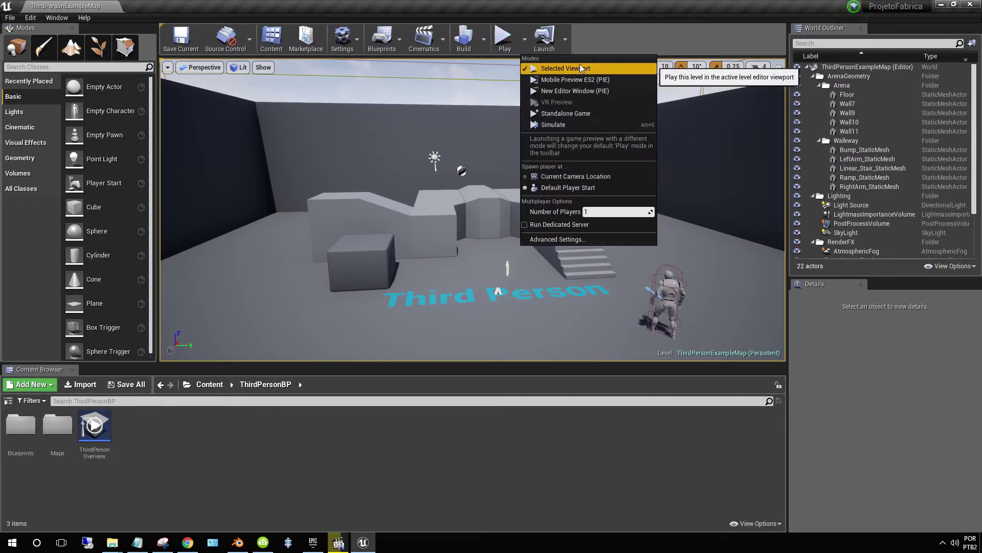
pyautogui.click(505, 37)
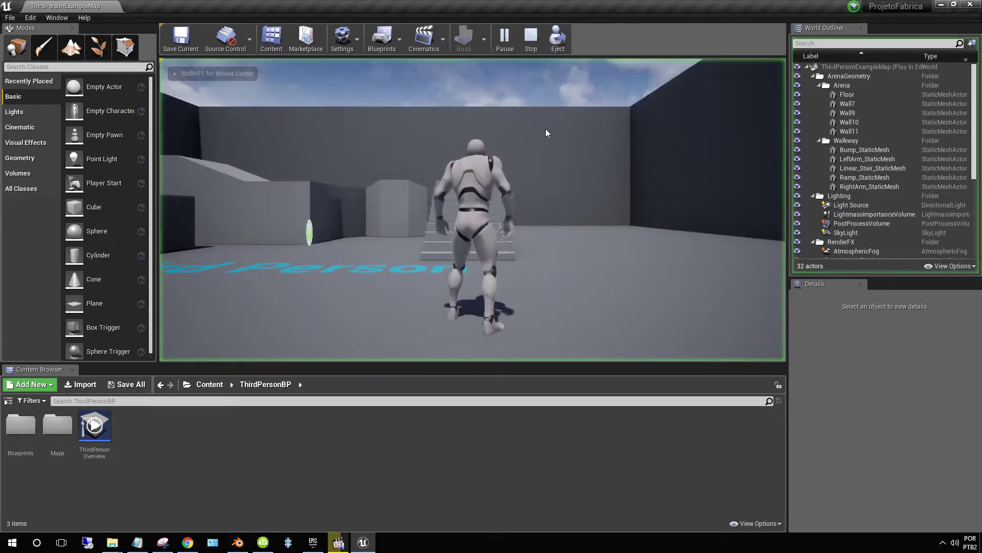
# - Run the character onto the platform and toward the back wall, jump, then stop playing
pyautogui.press('F11')
pyautogui.press('w')
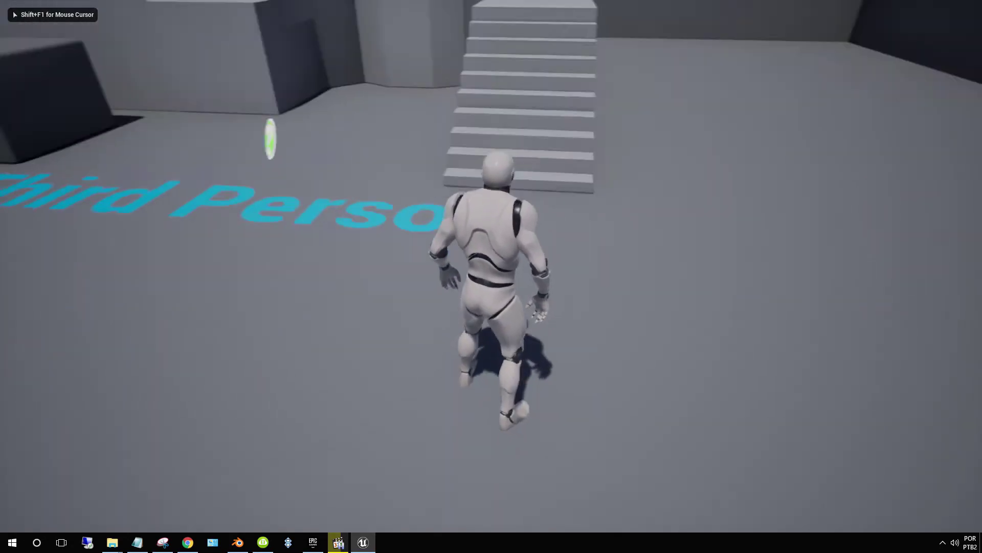
pyautogui.press('w')
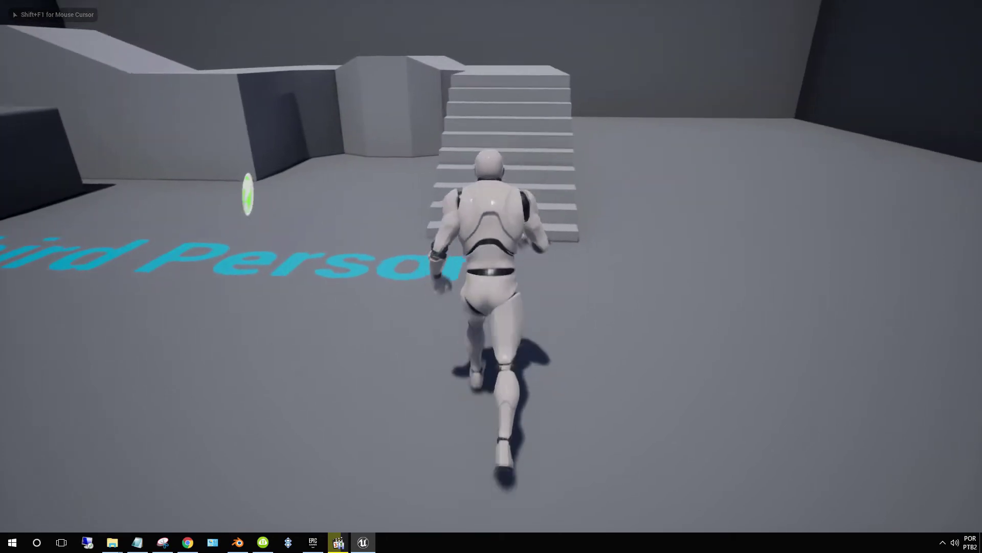
pyautogui.press('w')
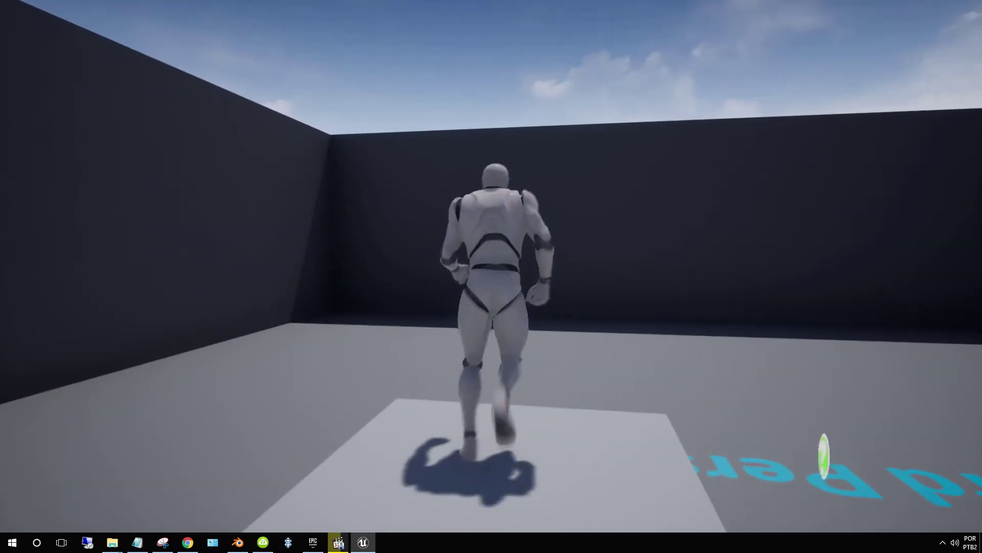
pyautogui.press('w')
pyautogui.press('w')
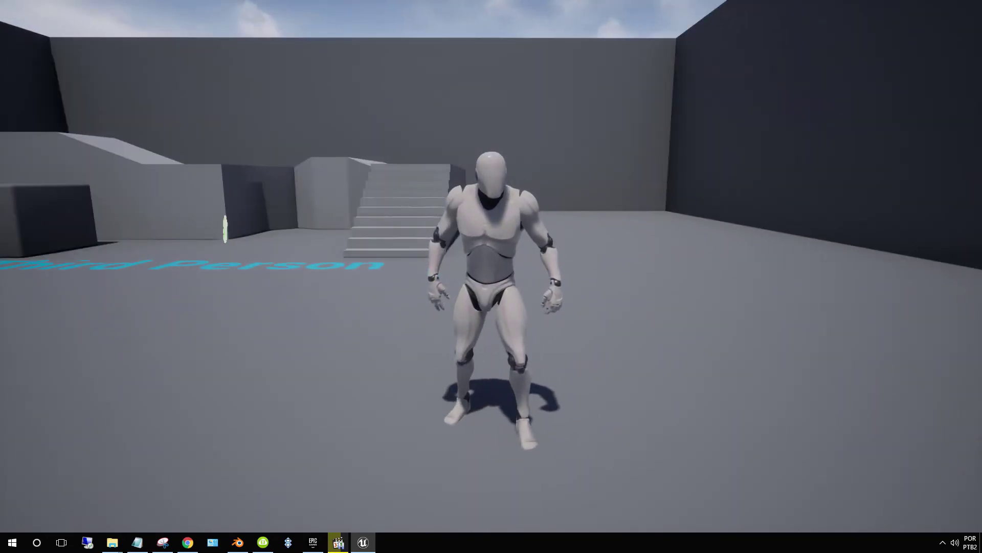
pyautogui.press('space')
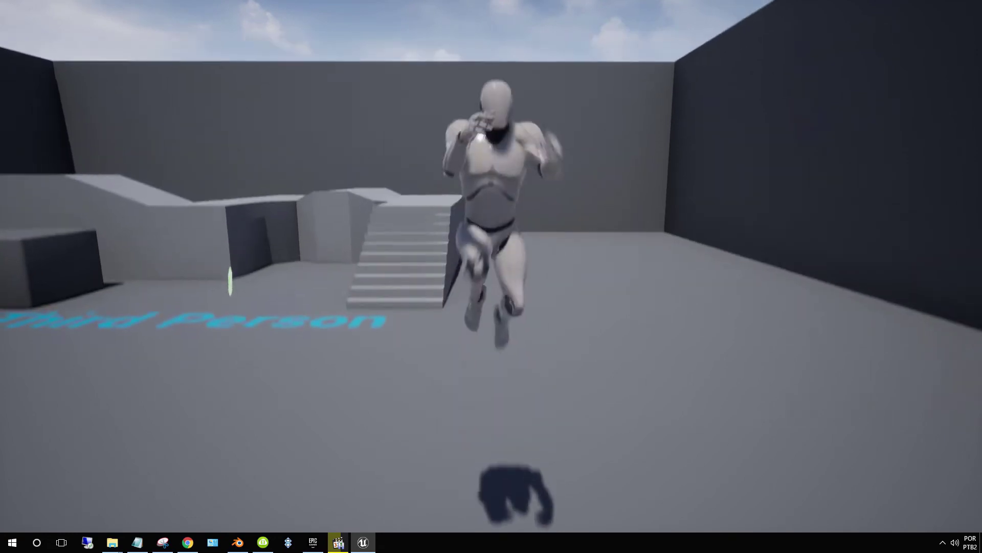
pyautogui.press('F11')
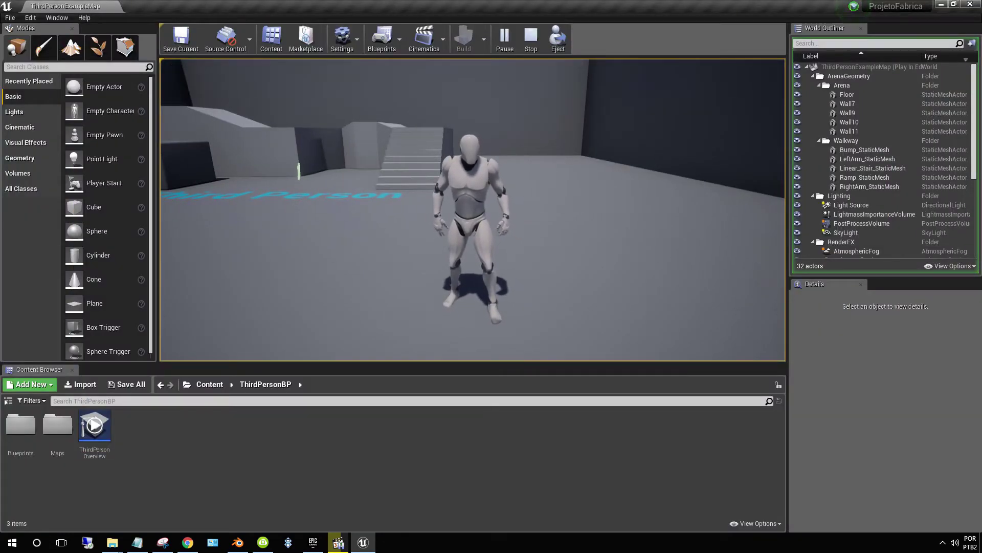
pyautogui.press('Escape')
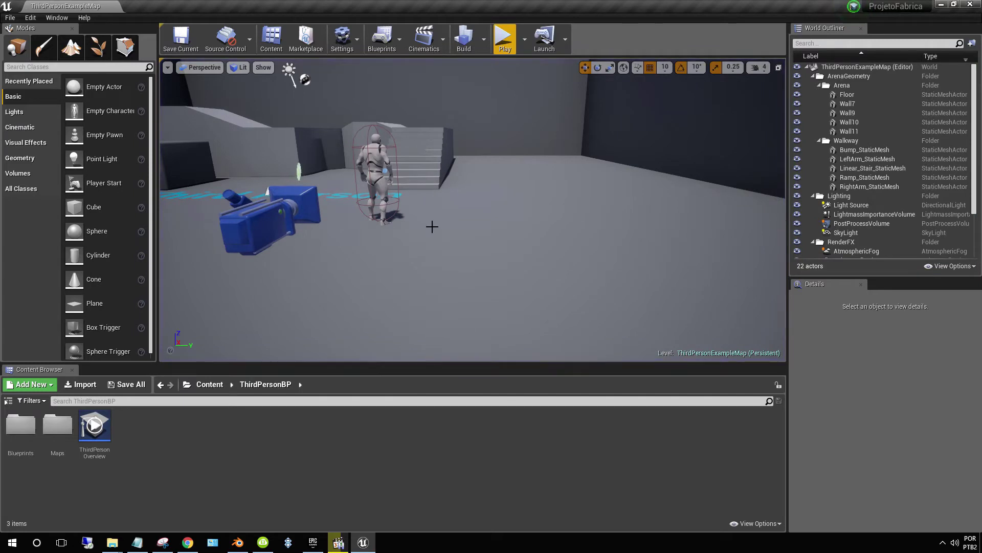
# - Save ThirdPersonExampleMap, close the editor, and select Geometrias in the launcher library
pyautogui.click(10, 18)
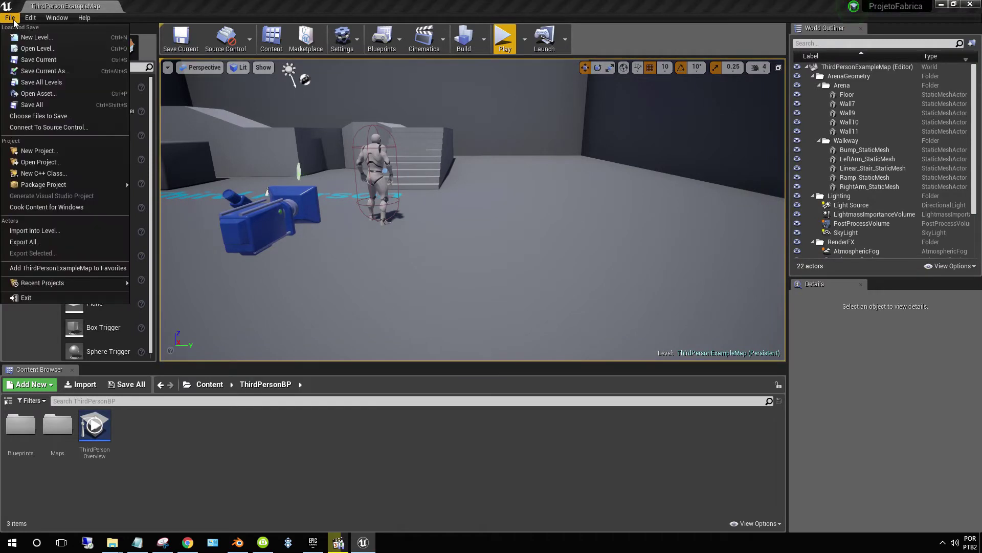
pyautogui.click(22, 60)
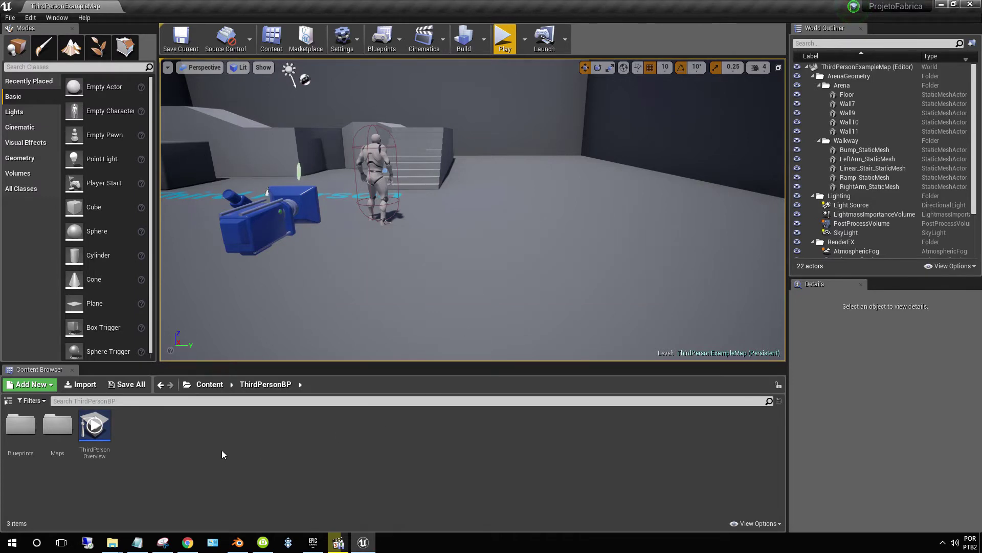
pyautogui.doubleClick(62, 425)
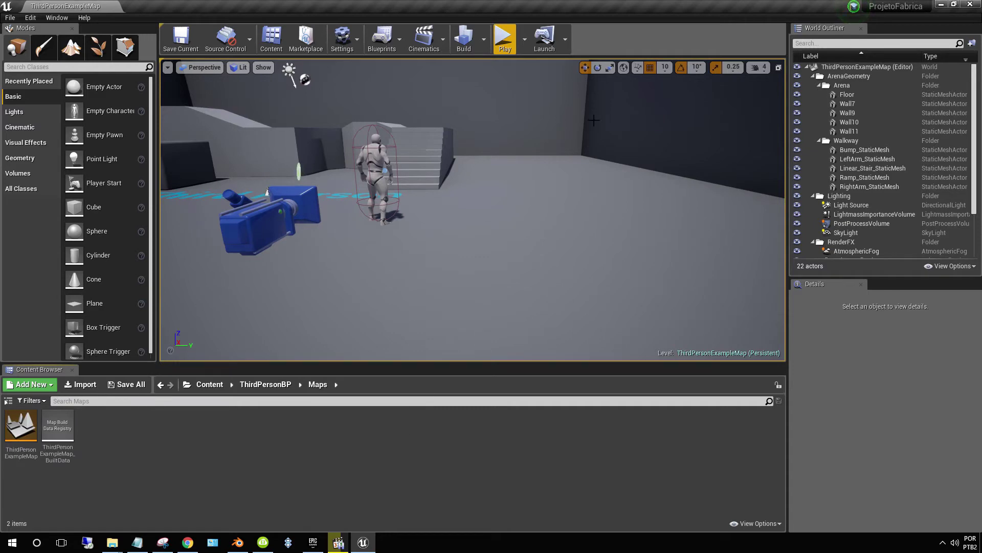
pyautogui.click(970, 6)
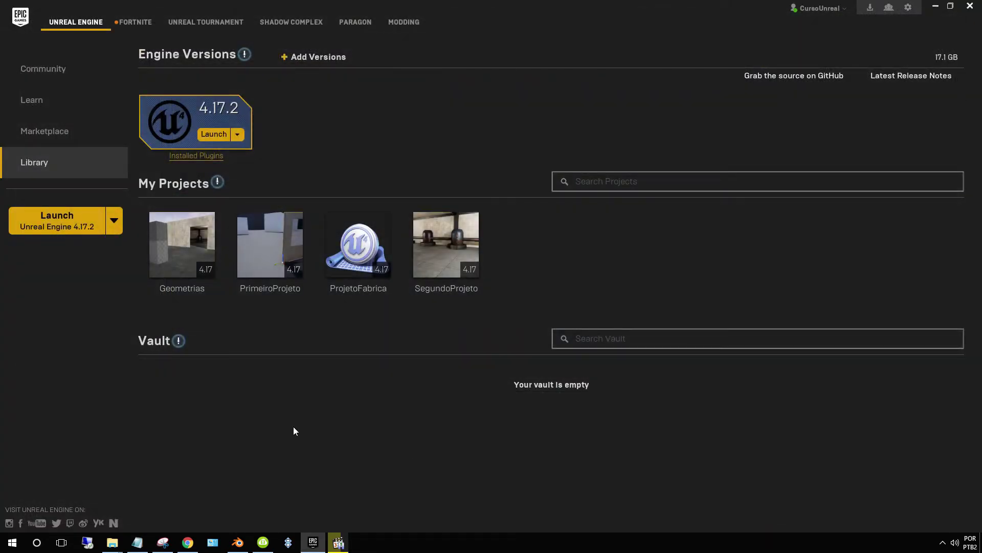
pyautogui.click(186, 249)
# - Open the Geometrias tile from My Projects in the launcher library
pyautogui.doubleClick(186, 250)
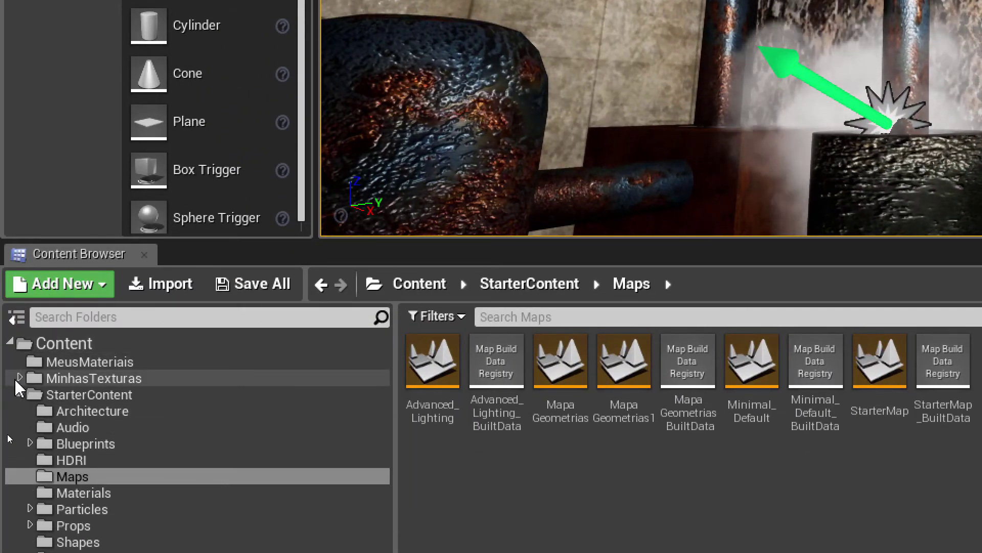
# - Migrate StarterContent's Maps folder, confirming the assets to be copied
pyautogui.click(20, 394)
pyautogui.click(51, 344)
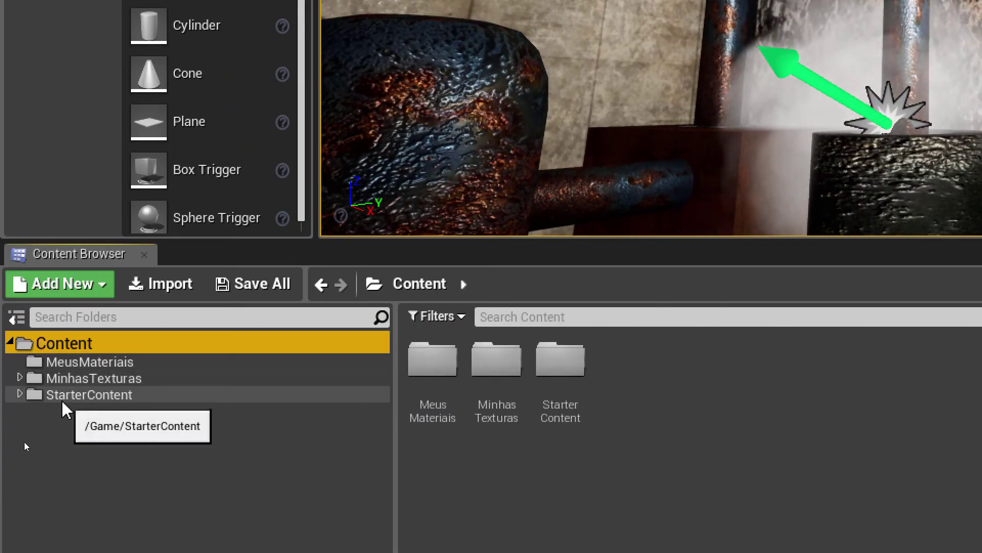
pyautogui.click(20, 395)
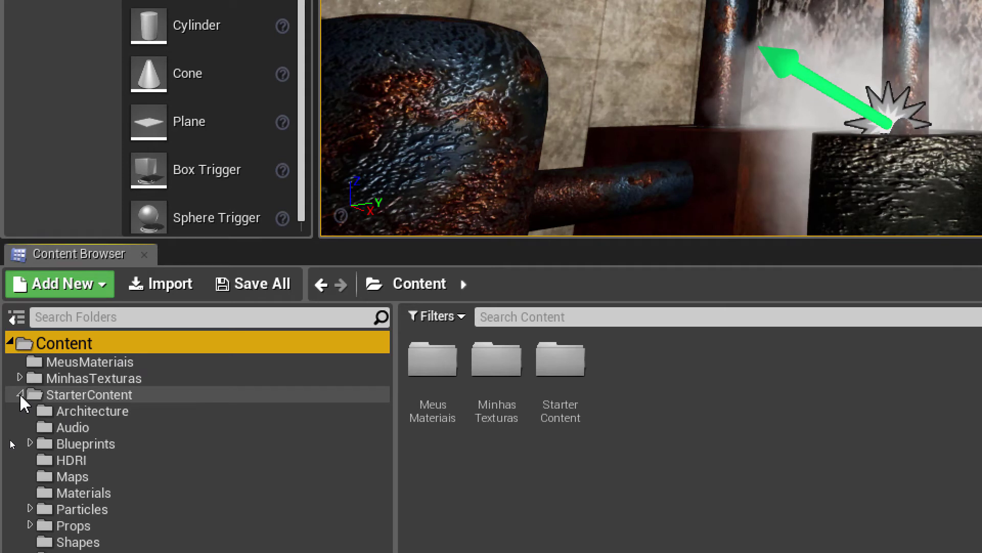
pyautogui.click(82, 477)
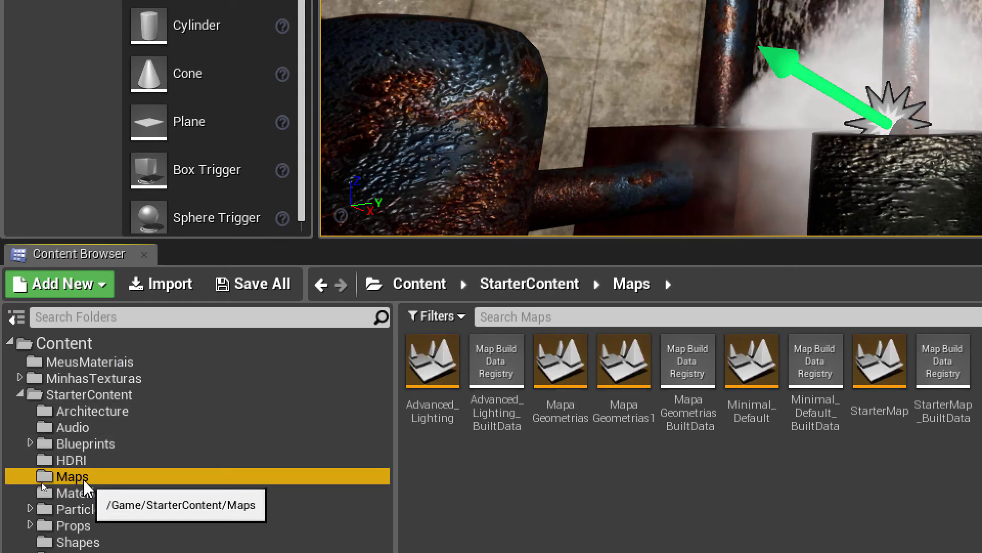
pyautogui.rightClick(84, 482)
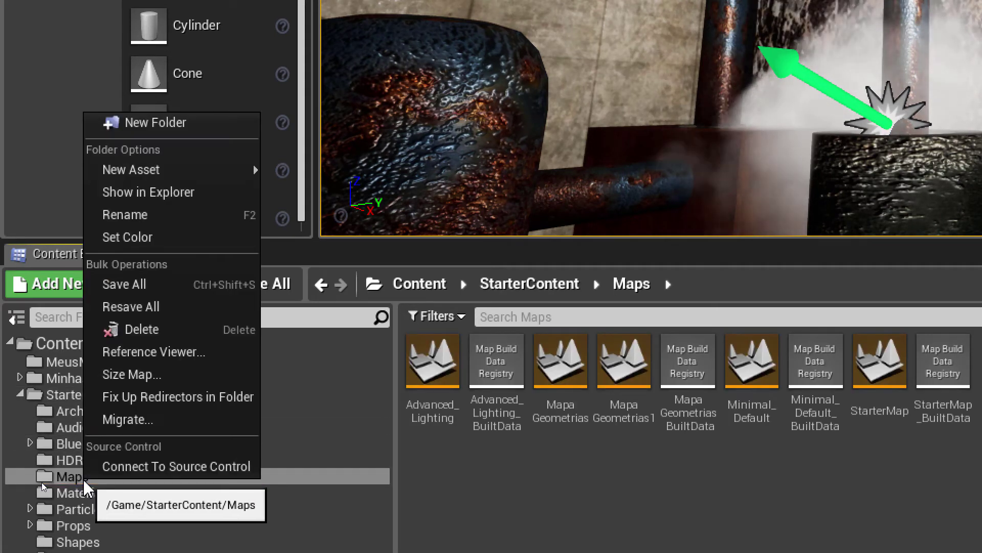
pyautogui.click(117, 420)
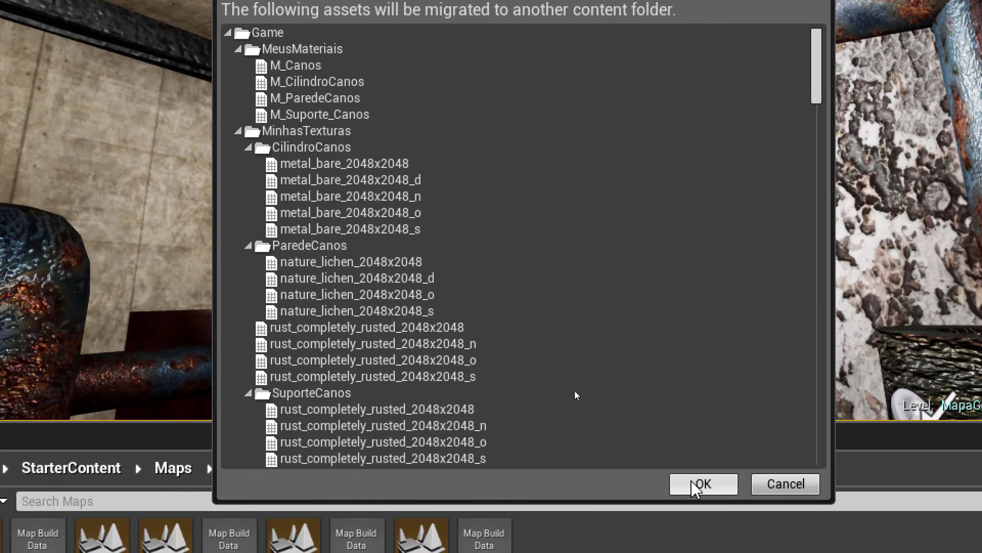
pyautogui.click(697, 484)
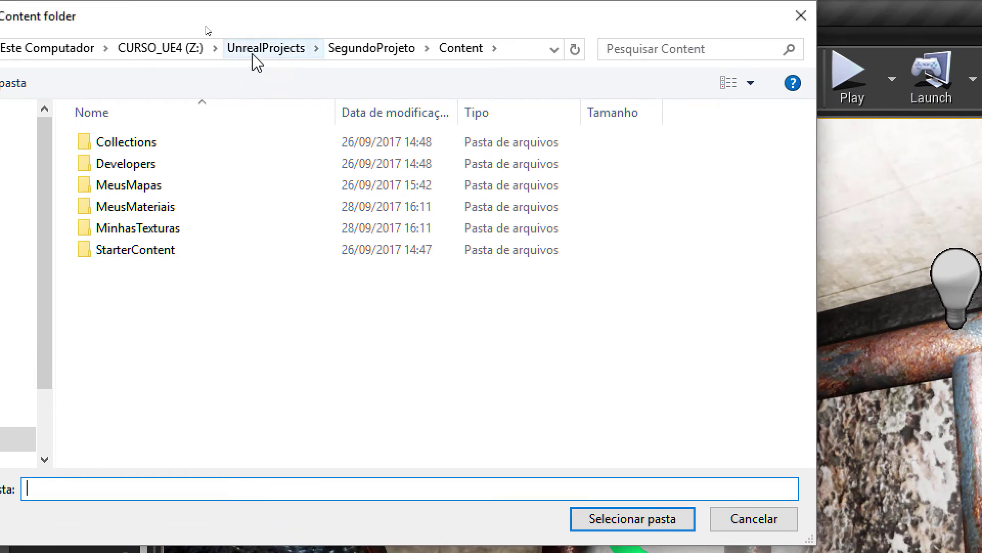
# - Choose ProjetoFabrica's Content folder as destination and keep existing files (No All)
pyautogui.click(257, 53)
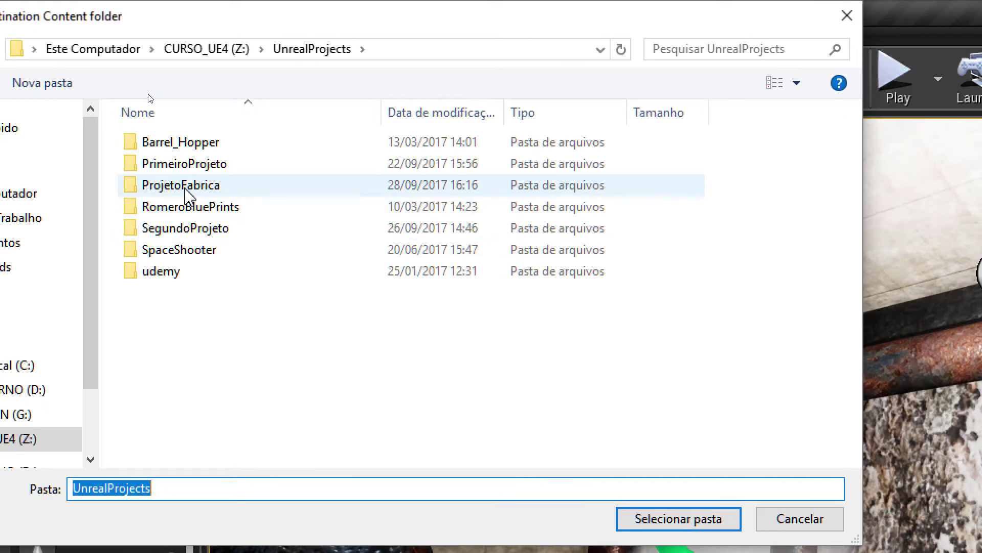
pyautogui.doubleClick(191, 197)
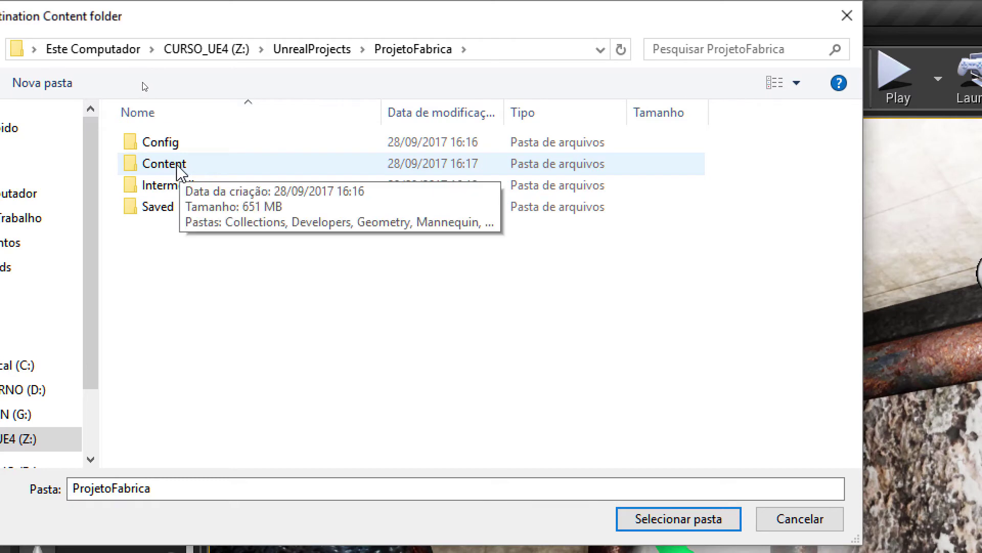
pyautogui.doubleClick(180, 171)
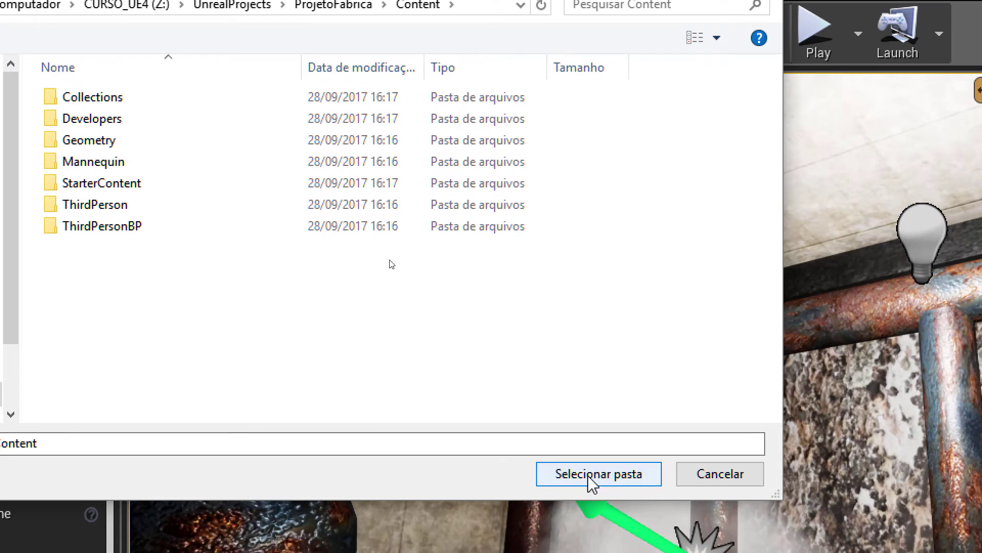
pyautogui.click(606, 477)
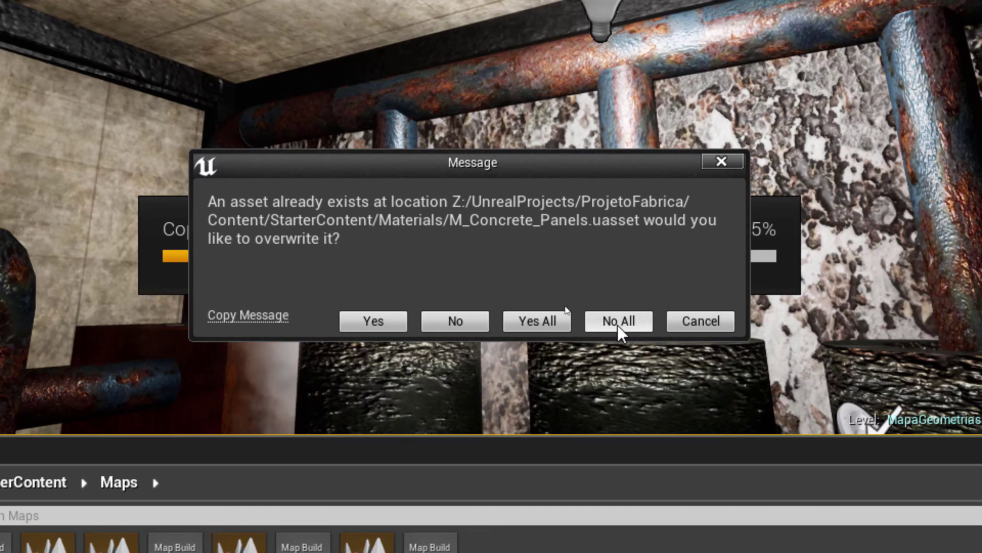
pyautogui.click(609, 328)
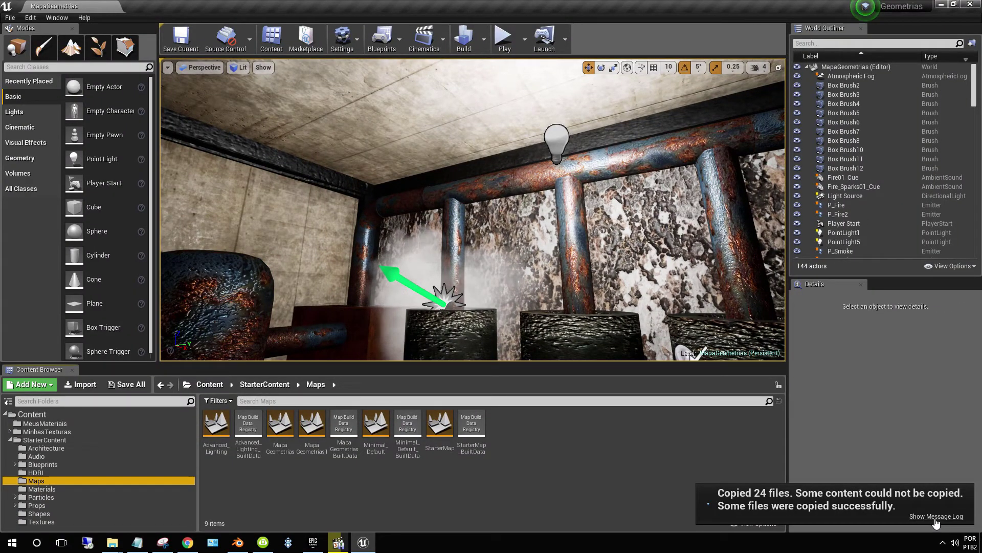
# - Review the copied-files message log, then close the Geometrias editor
pyautogui.click(936, 516)
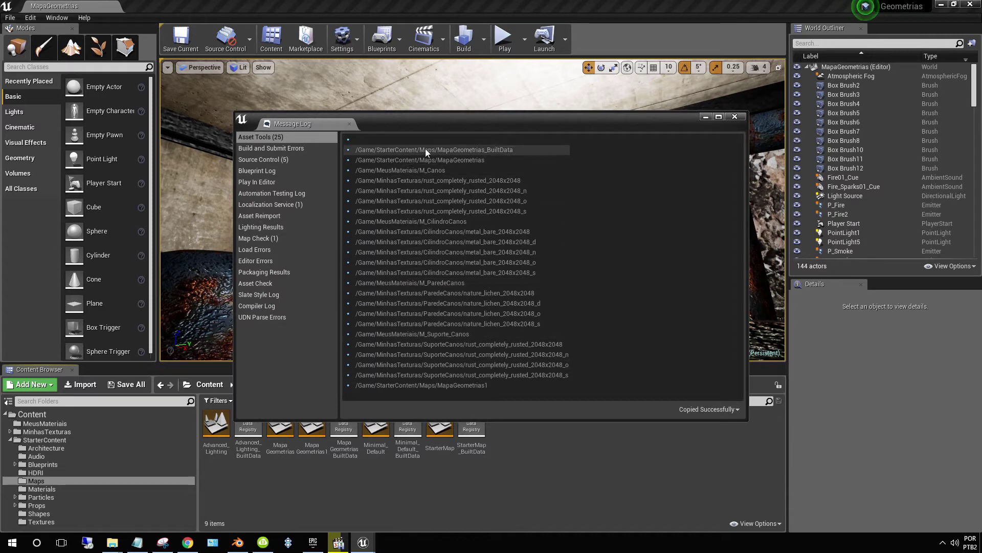
pyautogui.click(735, 118)
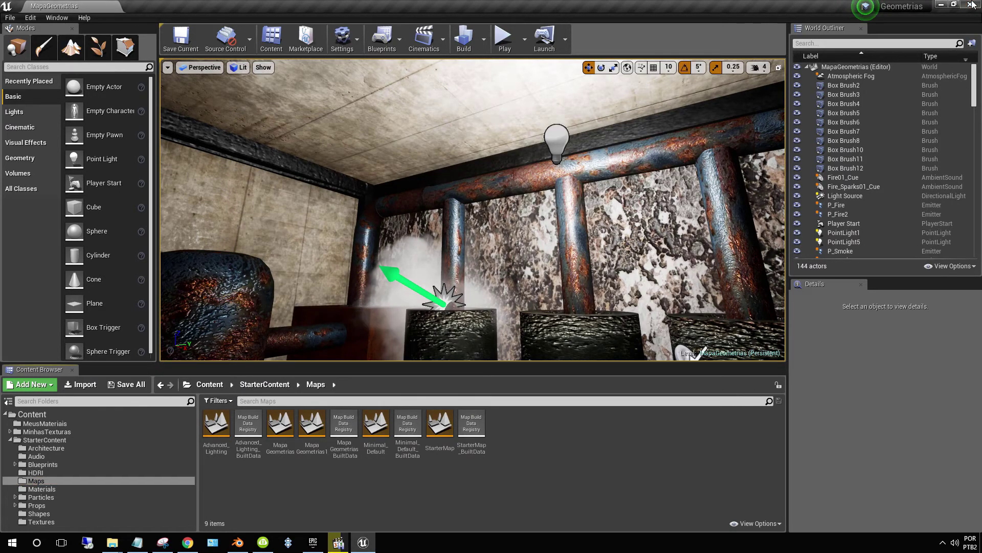
pyautogui.click(972, 5)
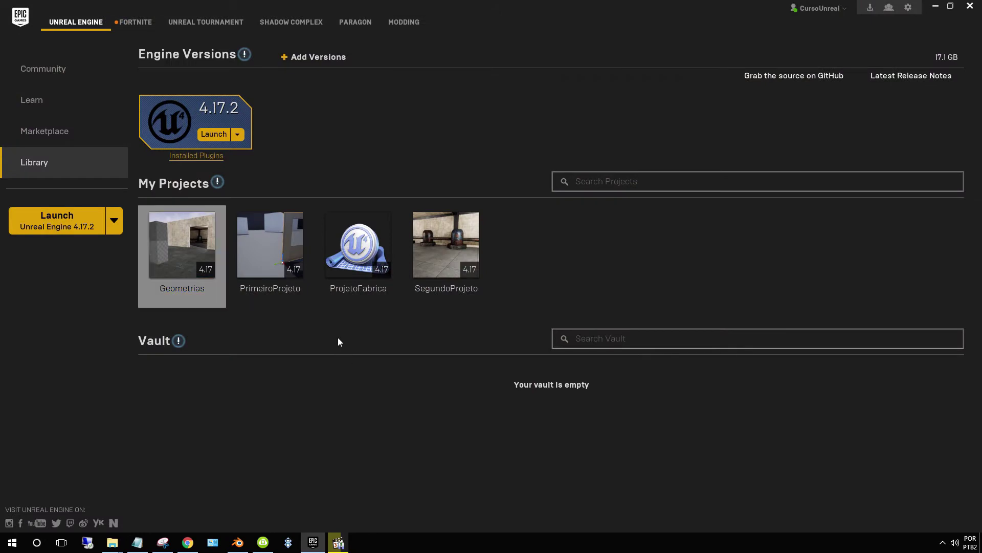
# - Open ProjetoFabrica from My Projects in the launcher library
pyautogui.click(364, 258)
pyautogui.doubleClick(365, 258)
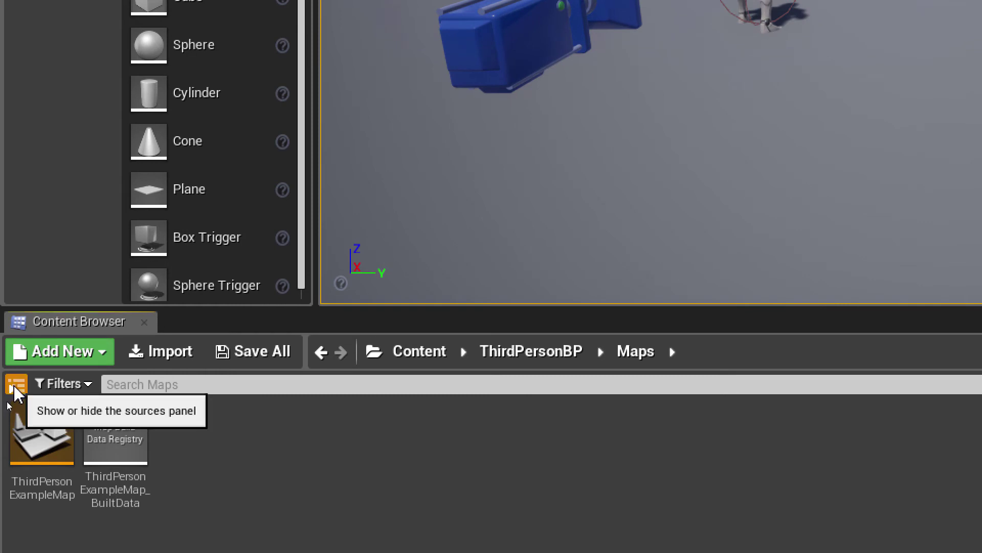
# - Browse to Content > StarterContent > Maps and open the MapaGeometrias level
pyautogui.click(15, 384)
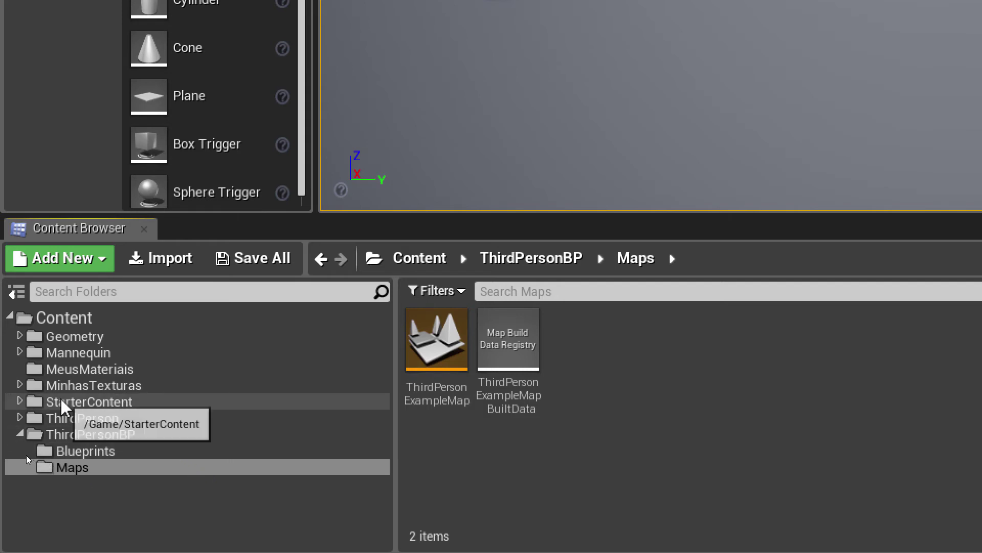
pyautogui.click(22, 403)
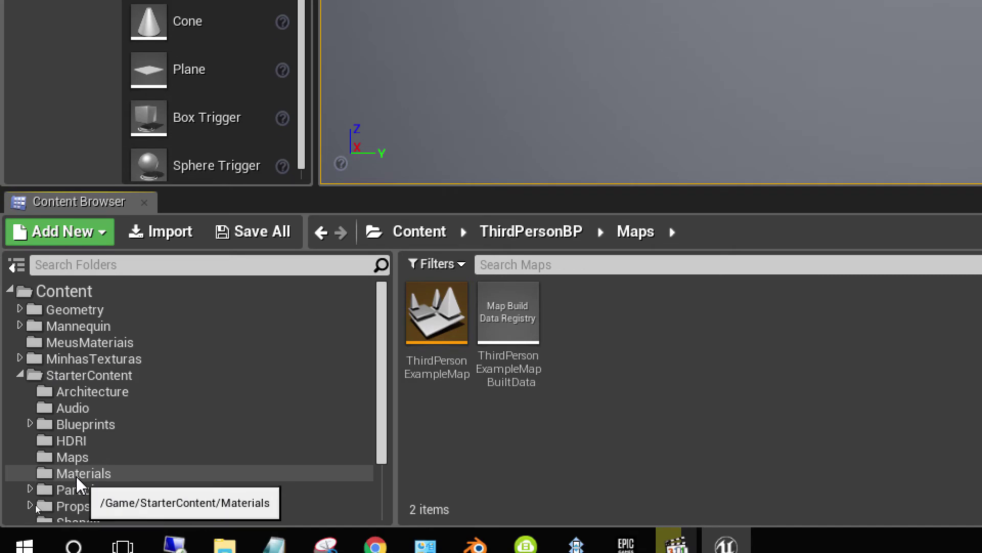
pyautogui.click(63, 459)
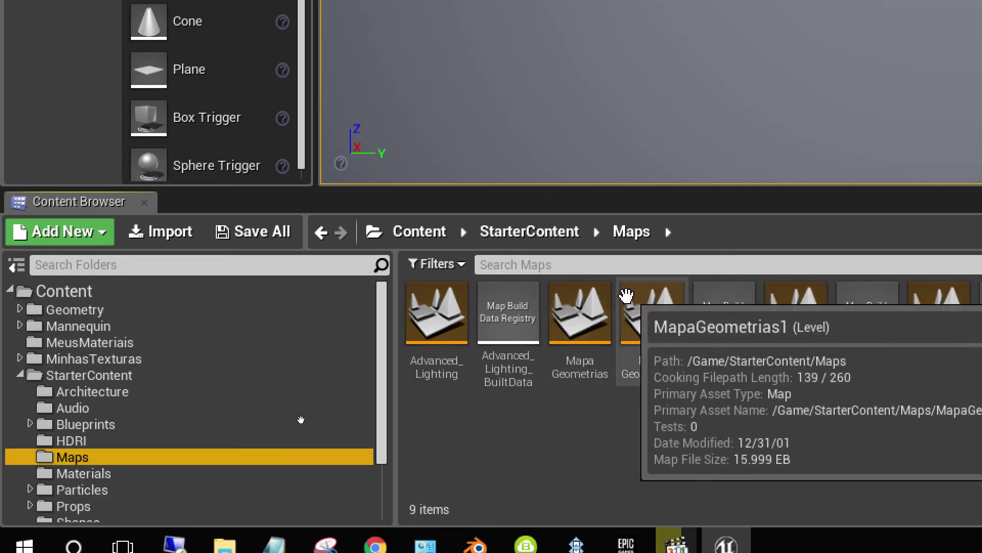
pyautogui.moveTo(586, 306)
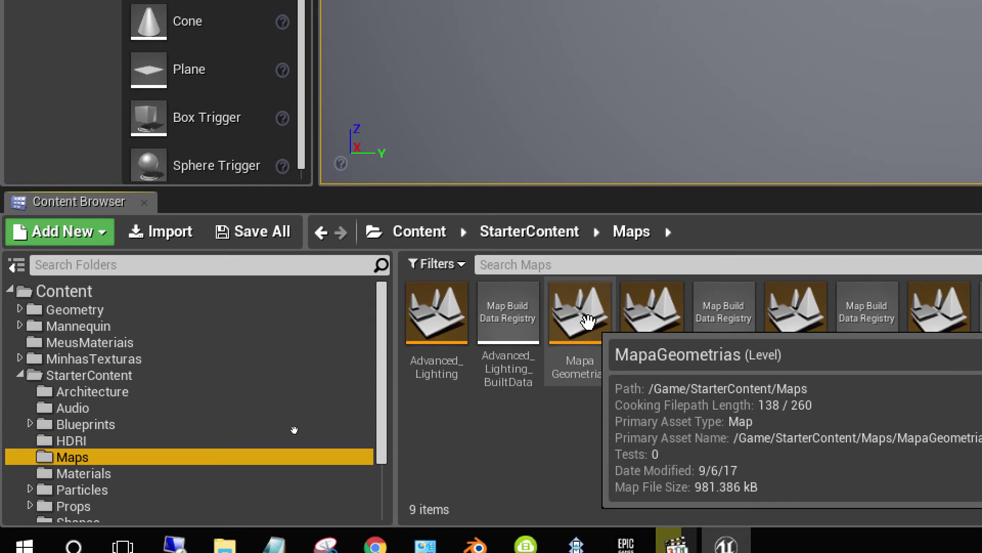
pyautogui.doubleClick(587, 322)
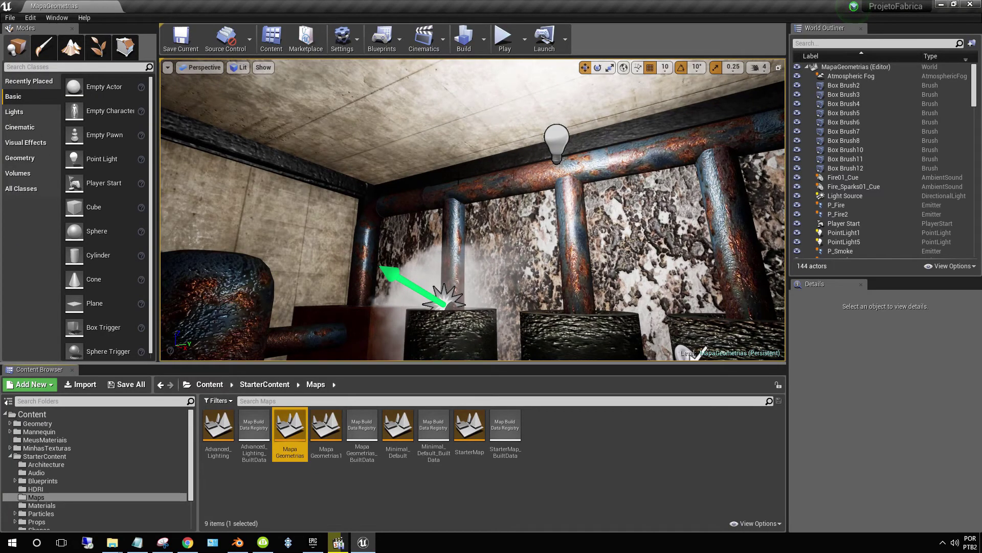
# - Play MapaGeometrias, running through the doorway past the barrels and back, then stop with Esc
pyautogui.click(503, 38)
pyautogui.press('w')
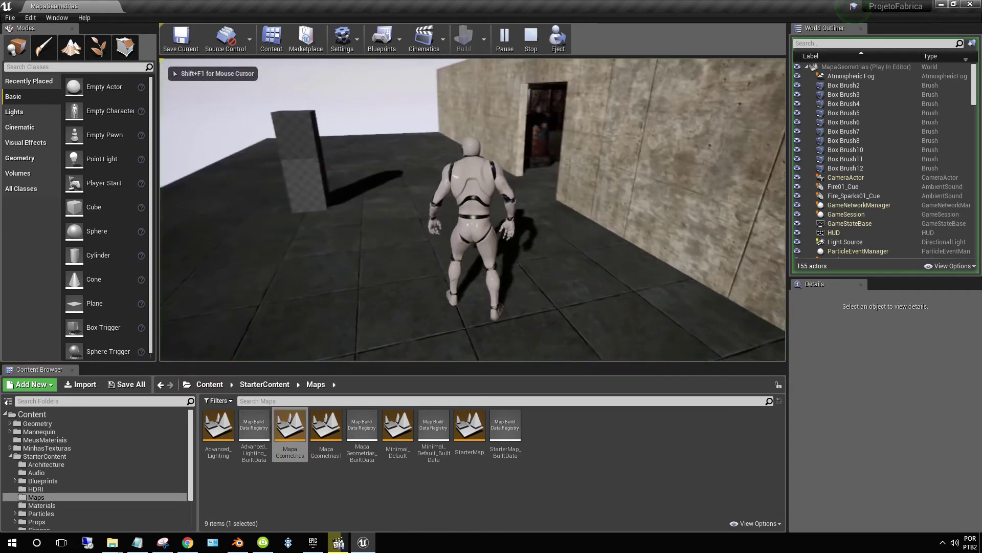
pyautogui.press('w')
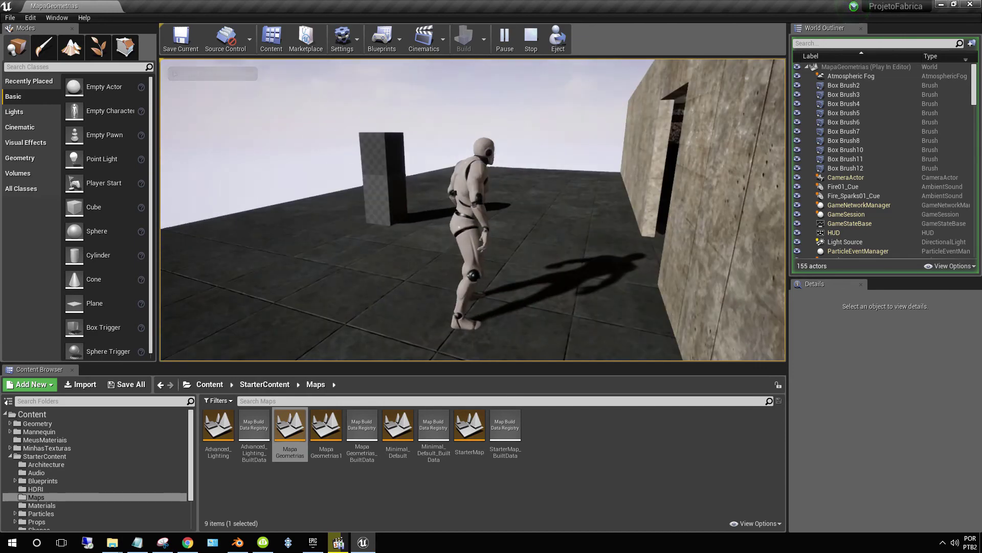
pyautogui.press('w')
pyautogui.press('w')
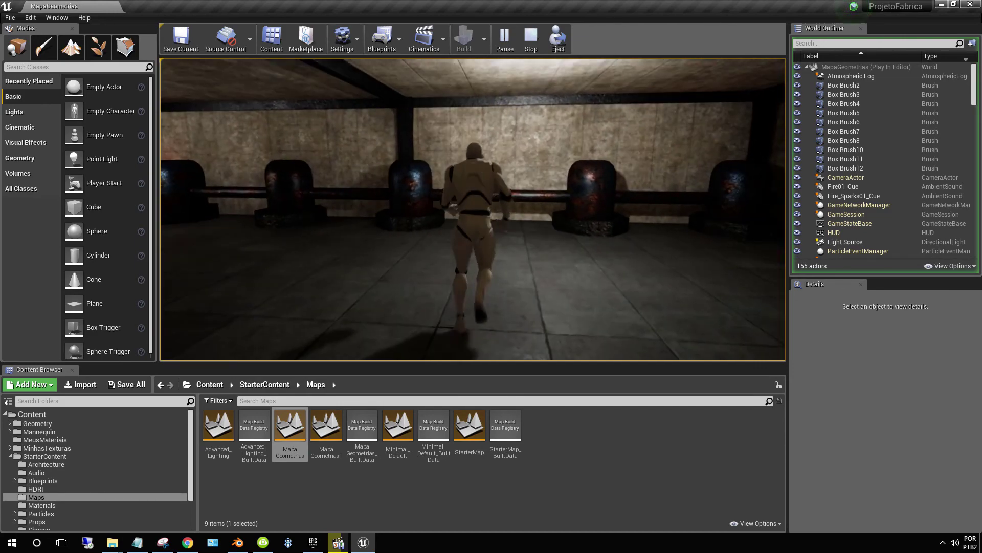
pyautogui.press('w')
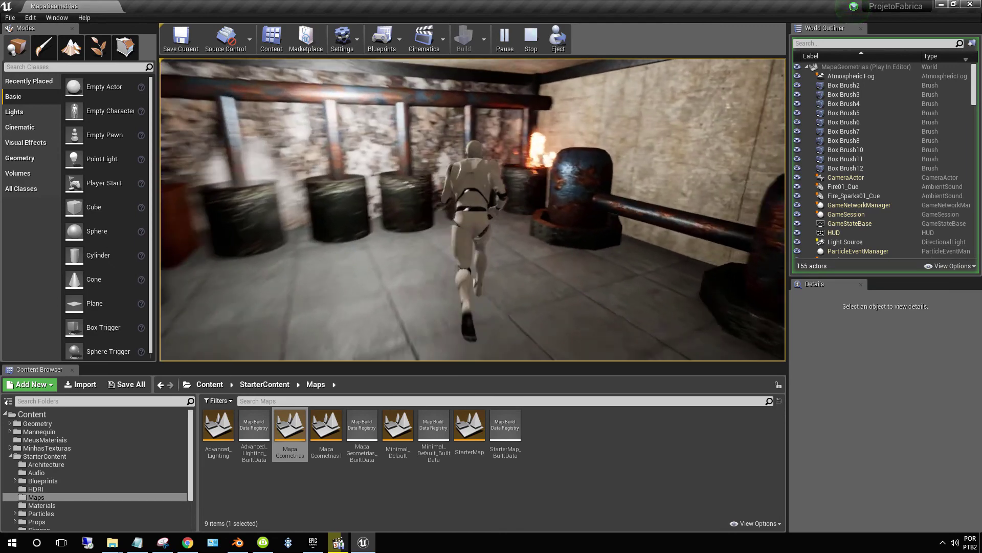
pyautogui.press('w')
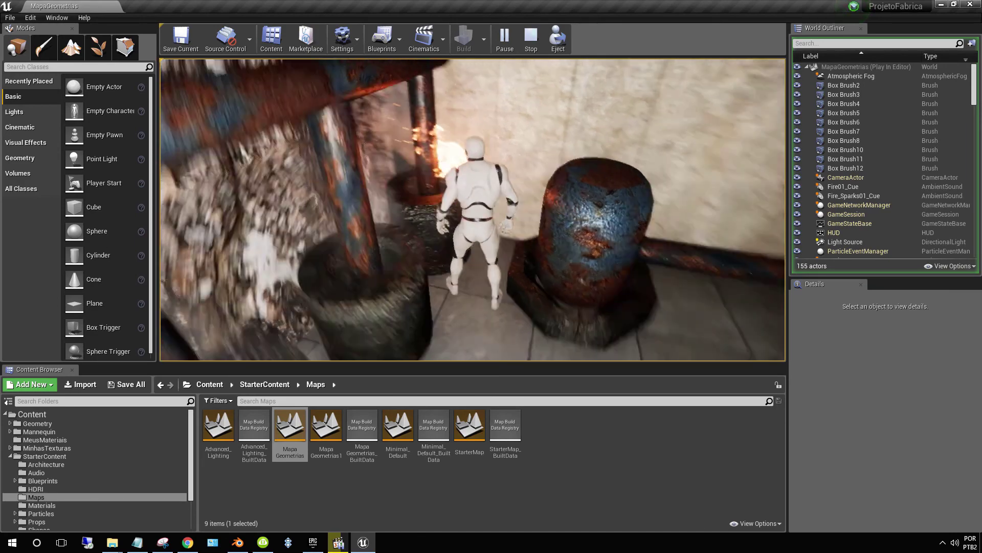
pyautogui.press('w')
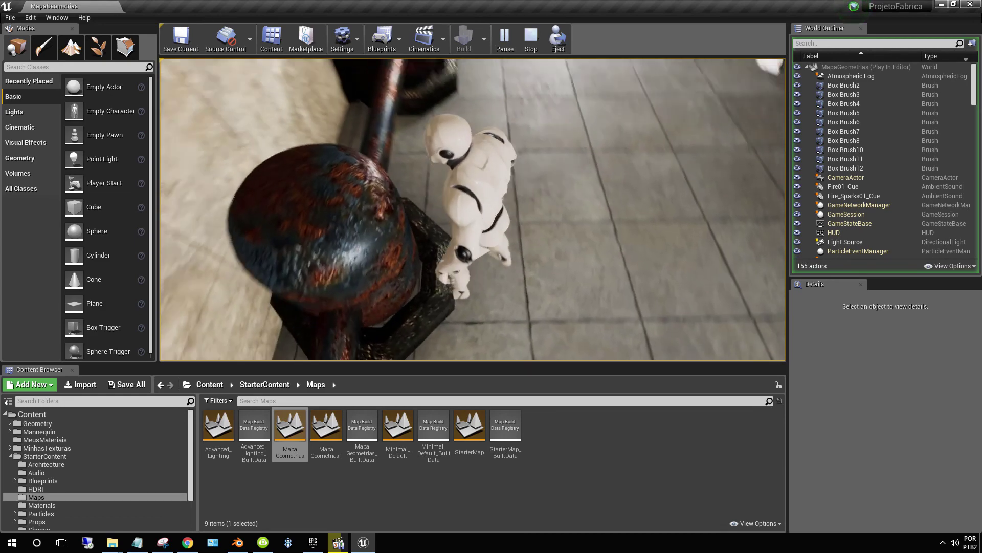
pyautogui.press('w')
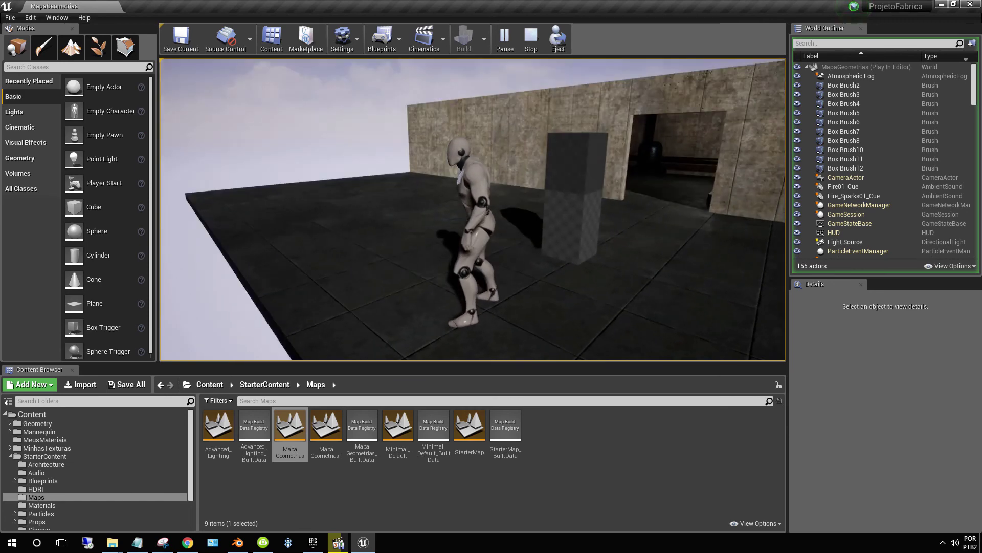
pyautogui.press('s')
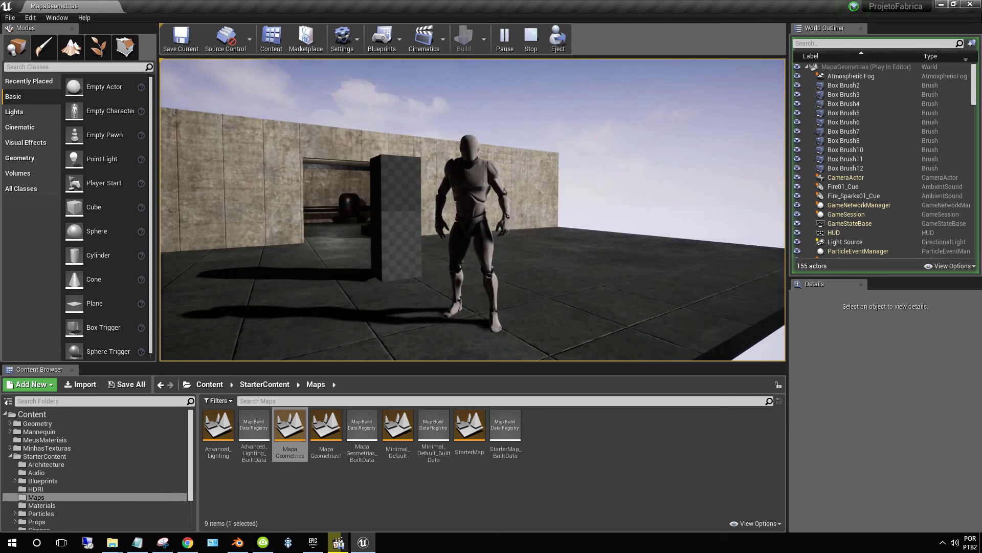
pyautogui.press('Escape')
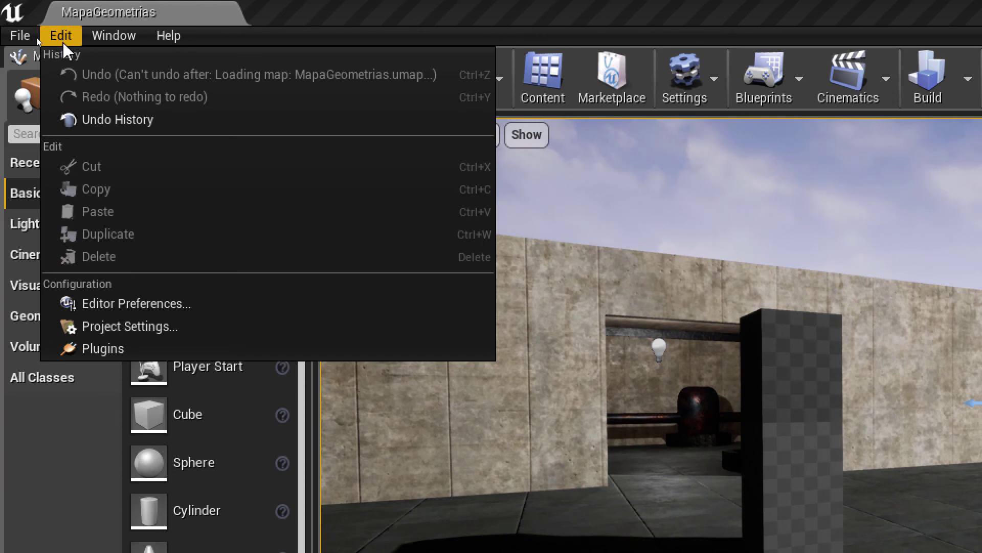
# - In Project Settings > Maps & Modes, choose MapaGeometrias for Editor Startup and Game Default Map
pyautogui.click(135, 326)
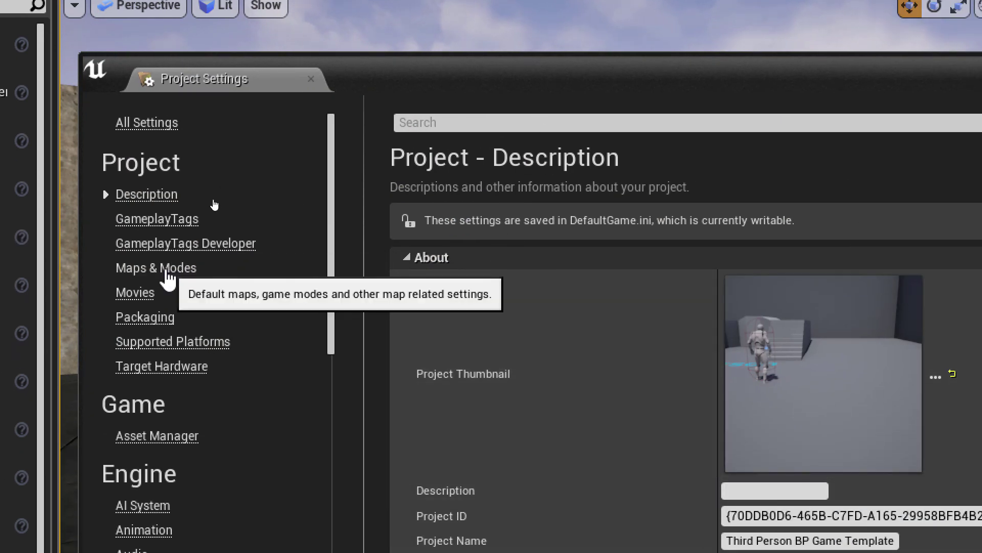
pyautogui.click(171, 269)
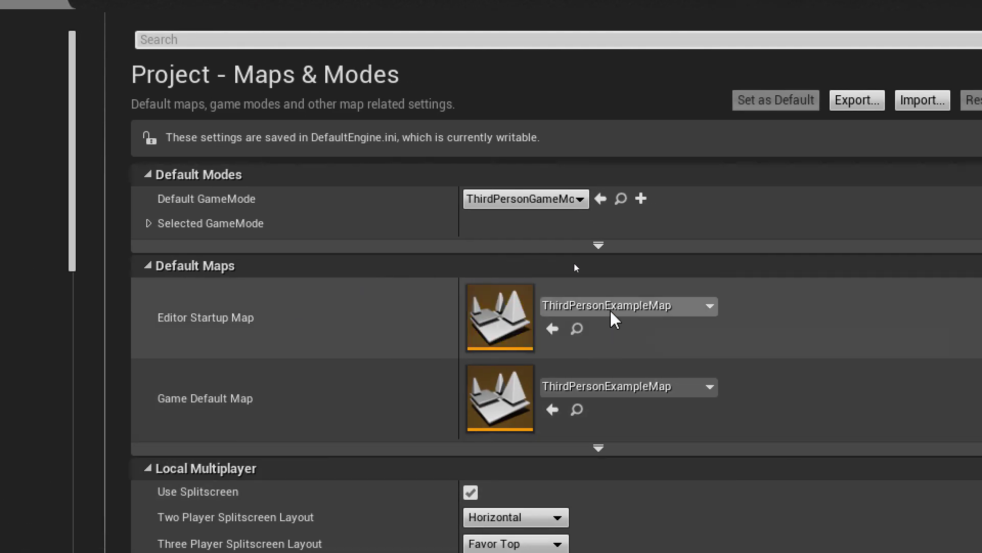
pyautogui.click(647, 312)
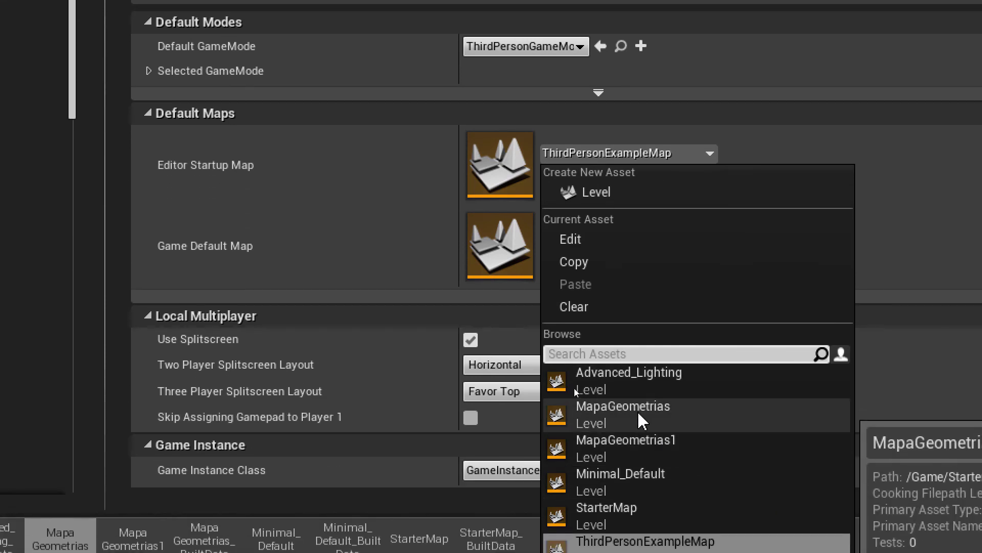
pyautogui.click(633, 419)
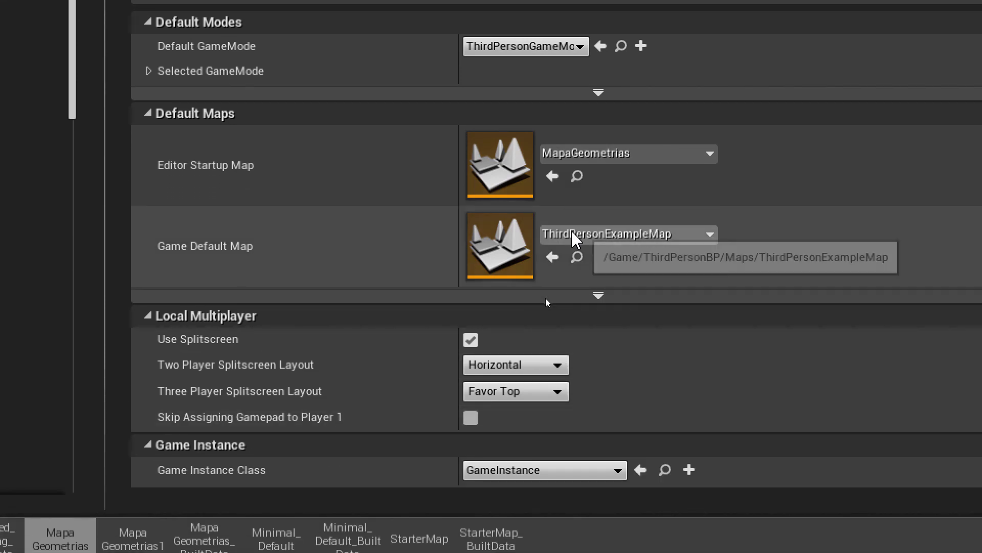
pyautogui.click(574, 234)
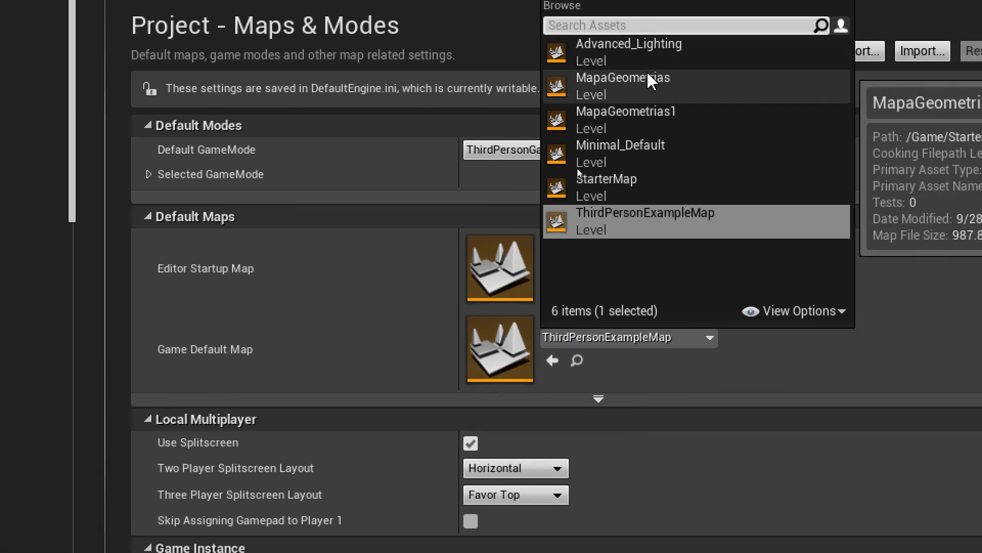
pyautogui.click(627, 87)
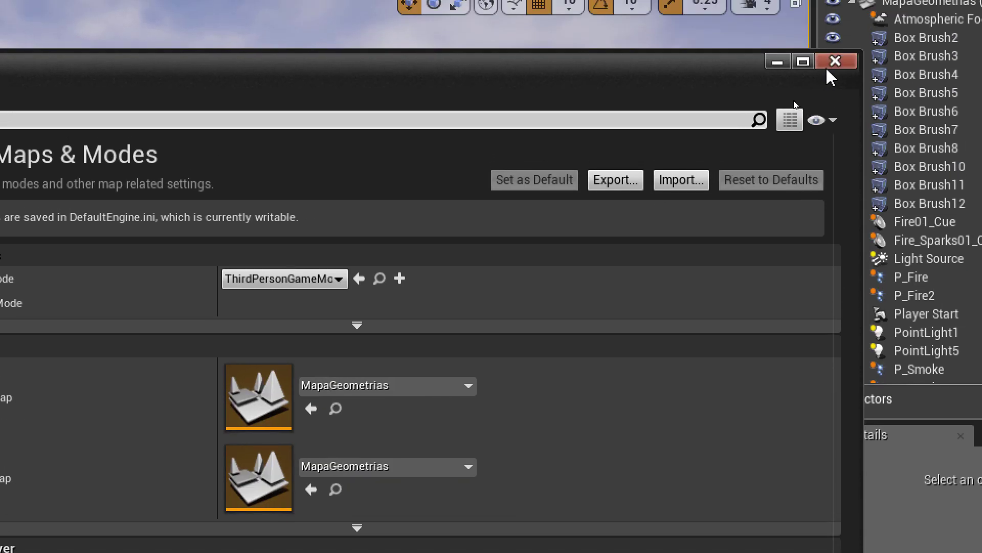
# - Leave Project Settings, delete the checkered box next to the doorway, and save MapaGeometrias
pyautogui.click(834, 69)
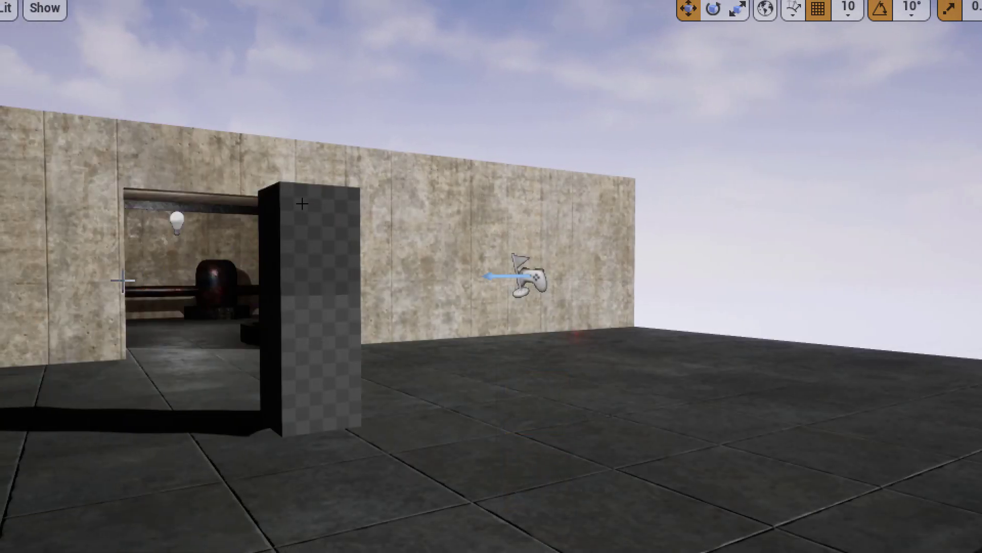
pyautogui.click(344, 219)
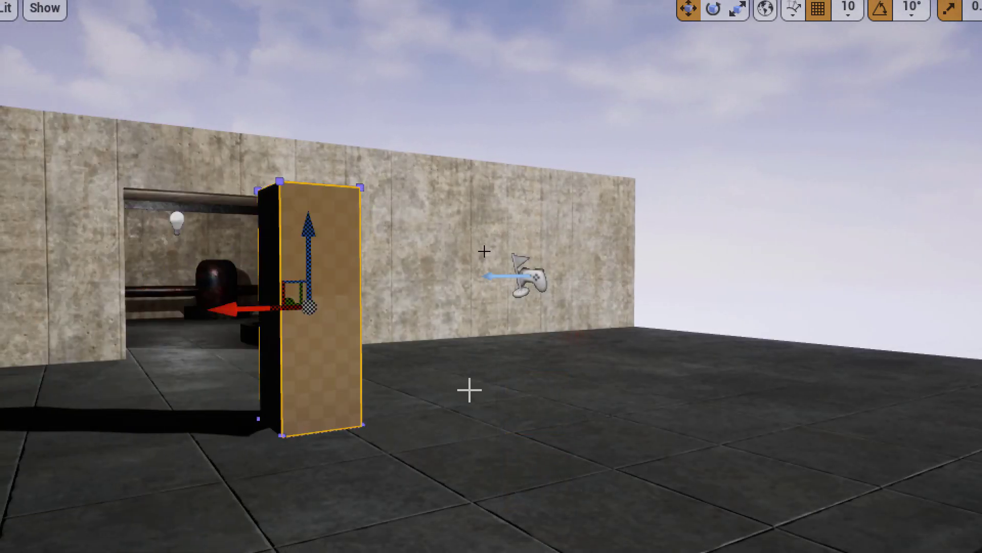
pyautogui.press('Delete')
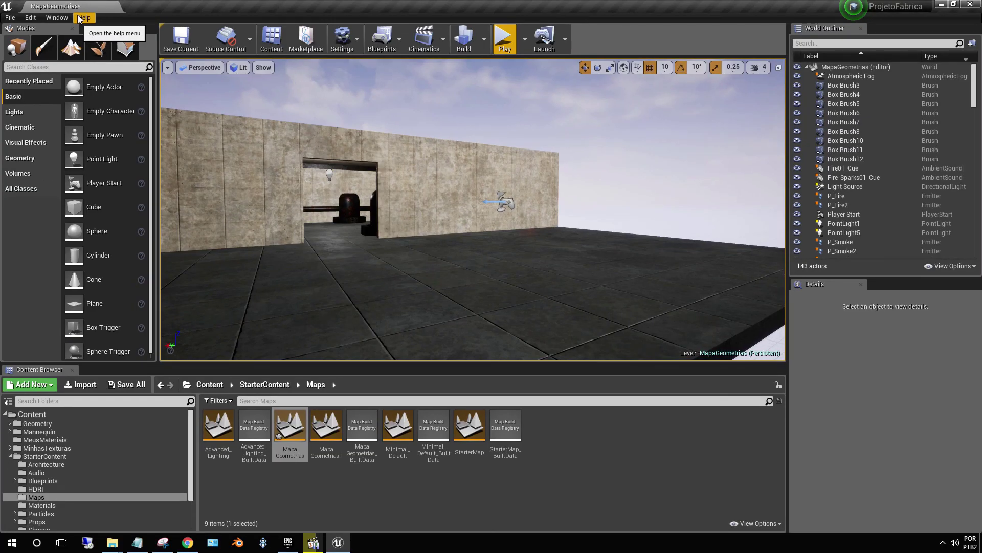
pyautogui.click(182, 45)
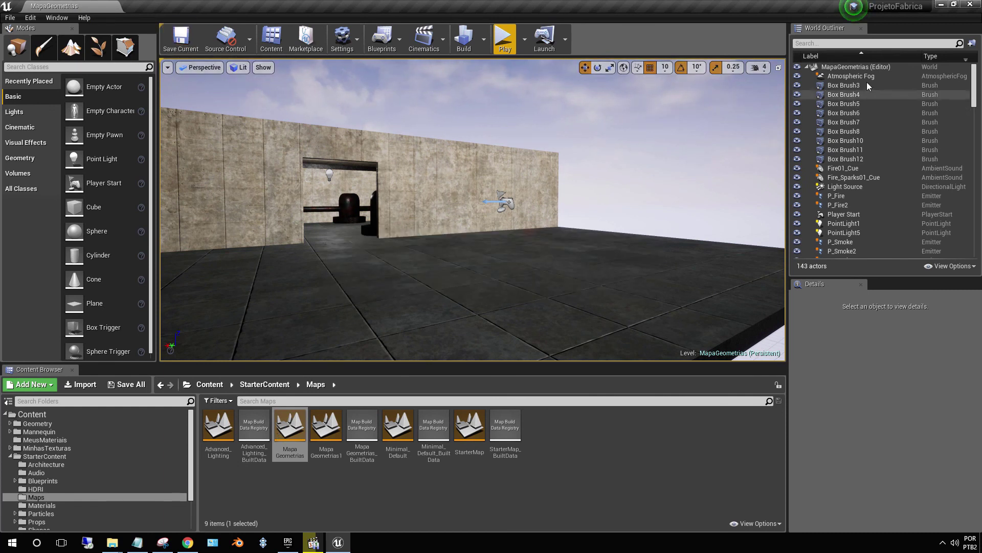